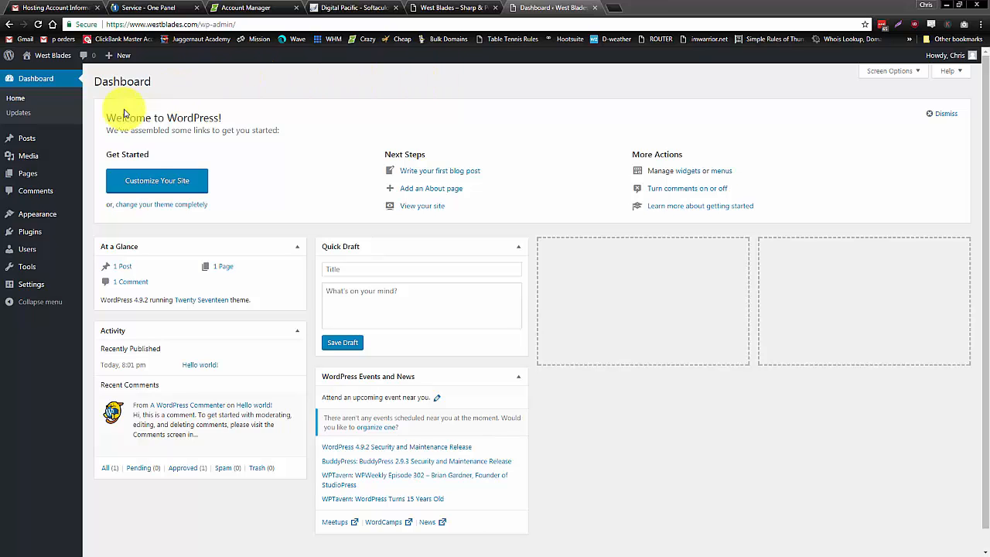
- Search the plugin directory for "woocommerce", and install and activate the WooCommerce plugin
mouse_move(27, 147)
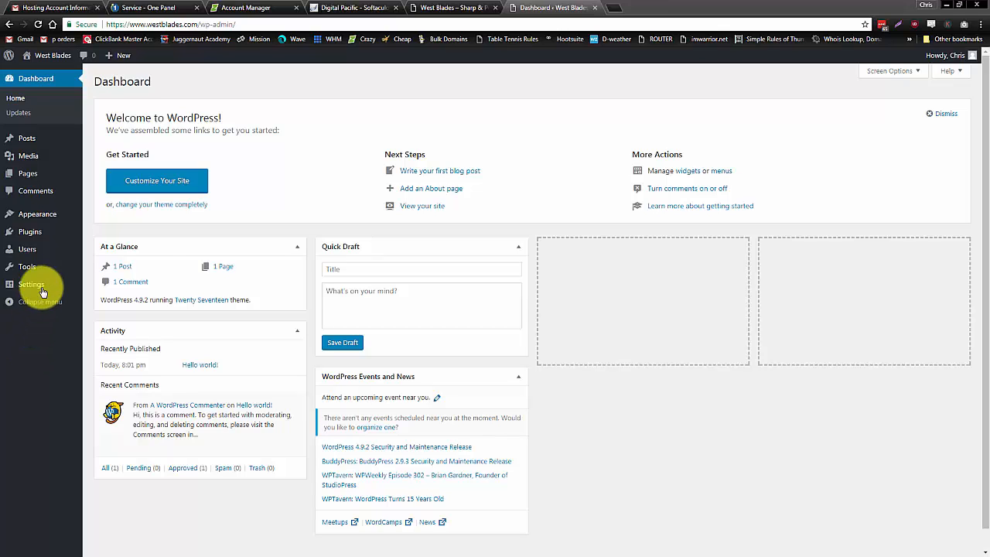
mouse_move(23, 230)
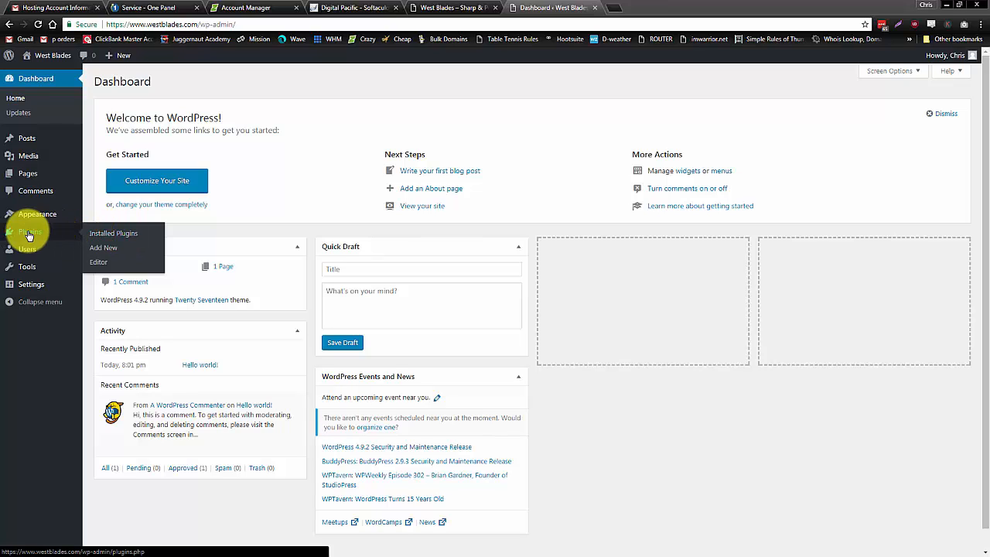
left_click(109, 249)
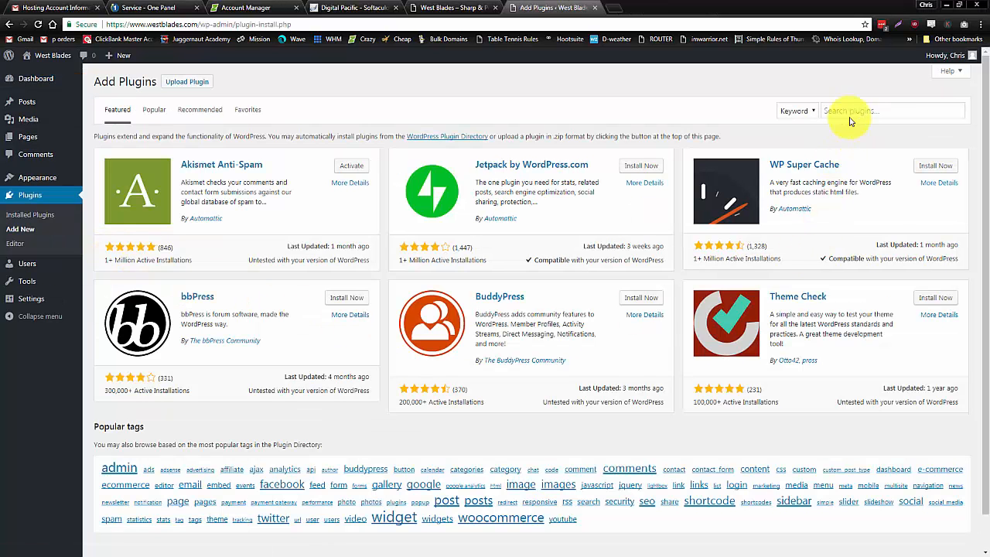
left_click(849, 116)
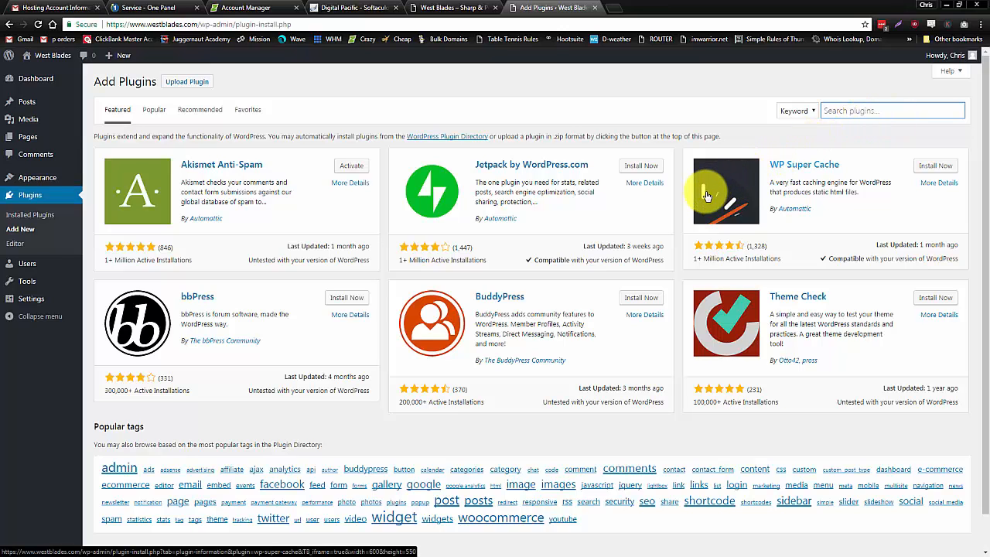
type("woocommerce")
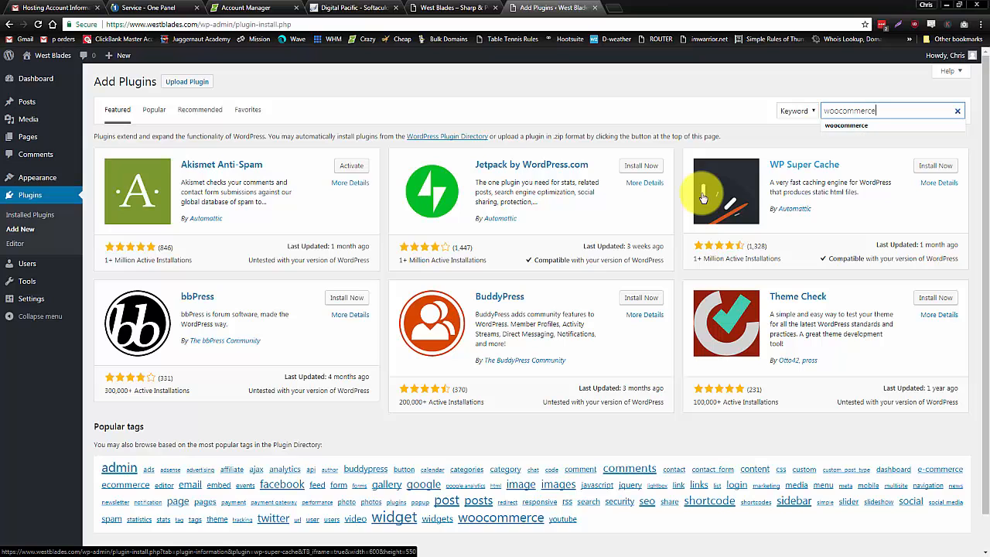
key("Return")
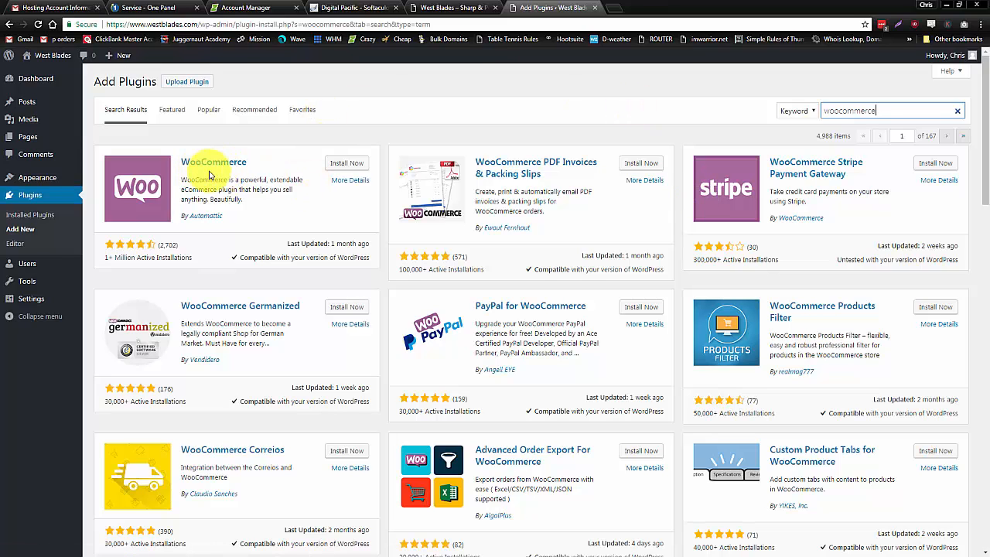
left_click(352, 165)
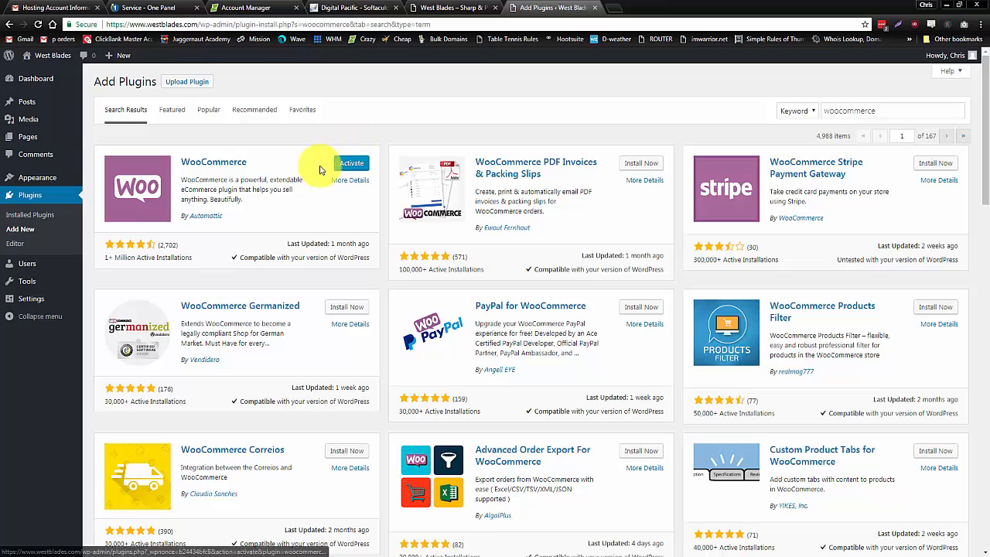
left_click(352, 165)
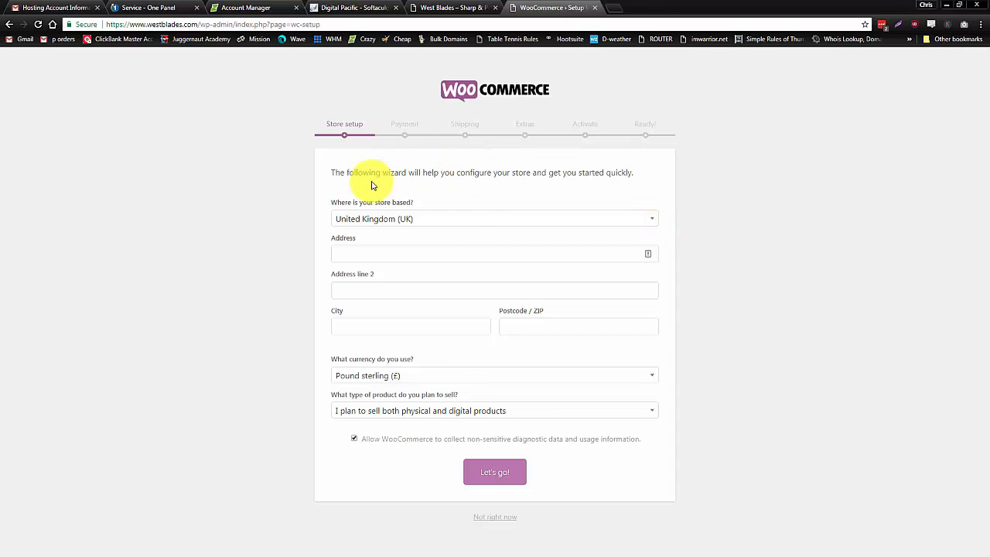
- Set the store's base location to Australia — Tasmania in the store setup form
left_click(470, 220)
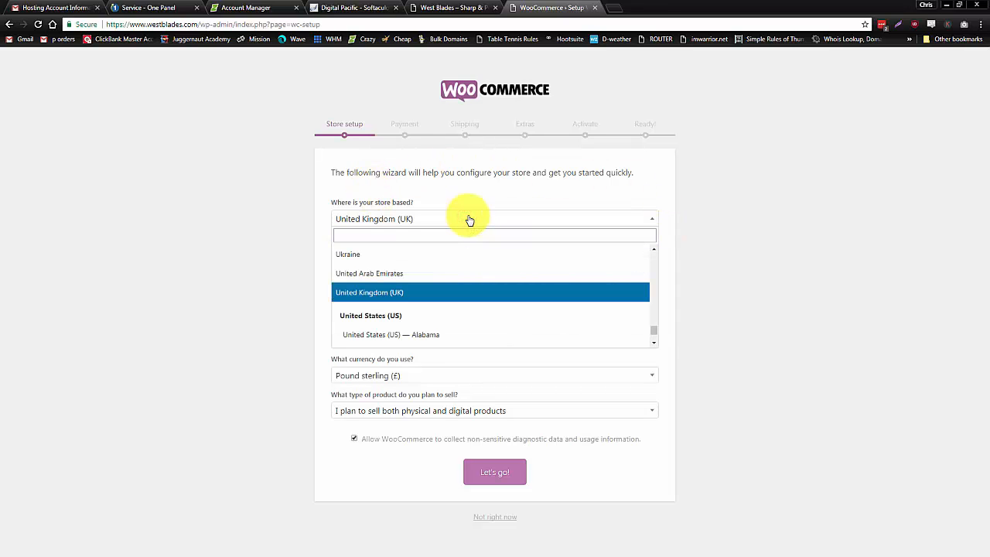
type("Aus")
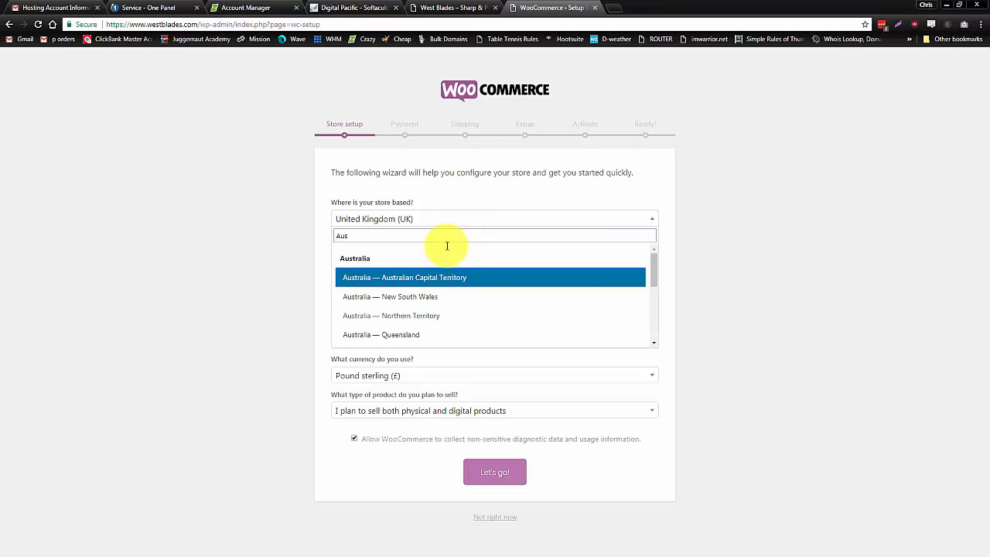
scroll(419, 317, "down", 2)
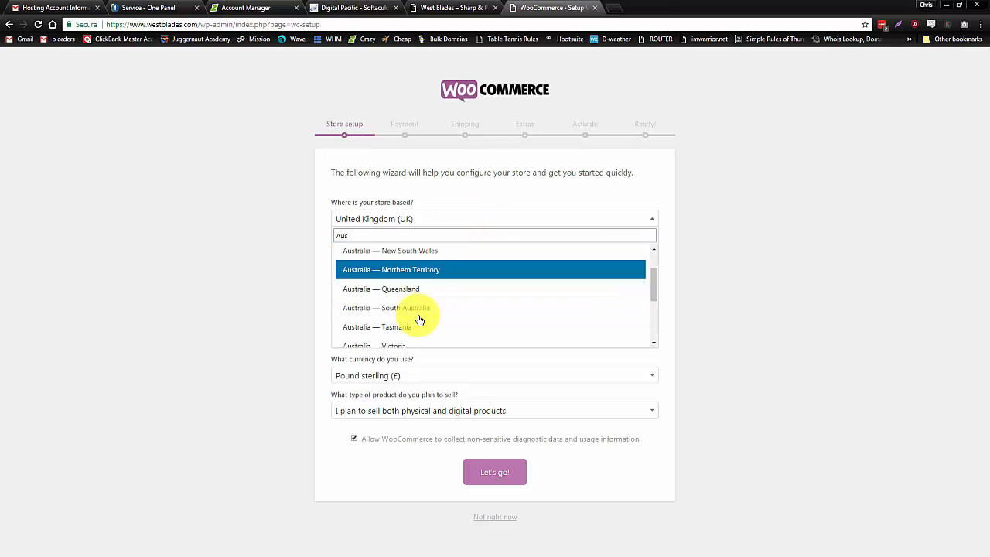
left_click(415, 322)
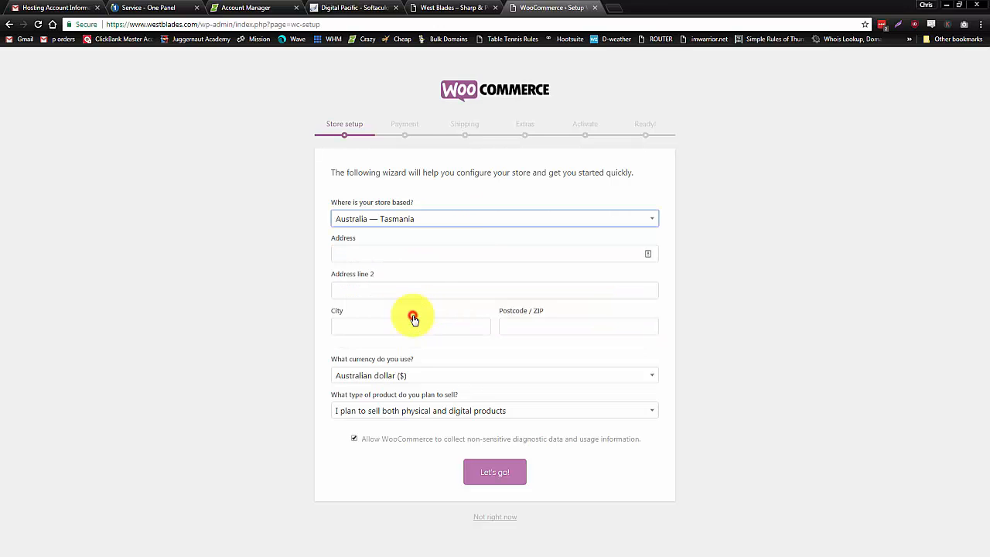
- Enter the store's address, city and postcode, and submit the store setup with diagnostic data collection turned off
left_click(462, 254)
type("asdf")
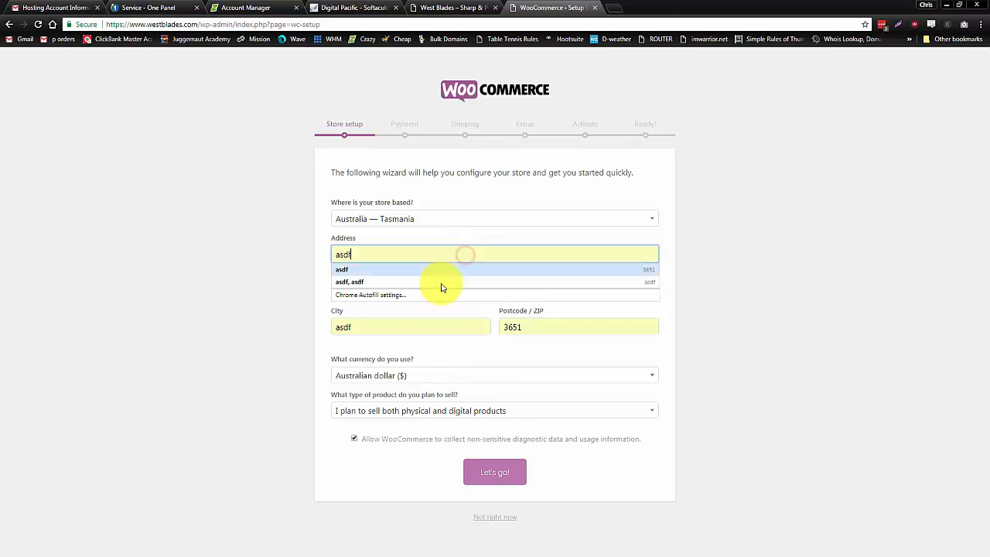
left_click(391, 324)
type("asdf")
left_click(572, 327)
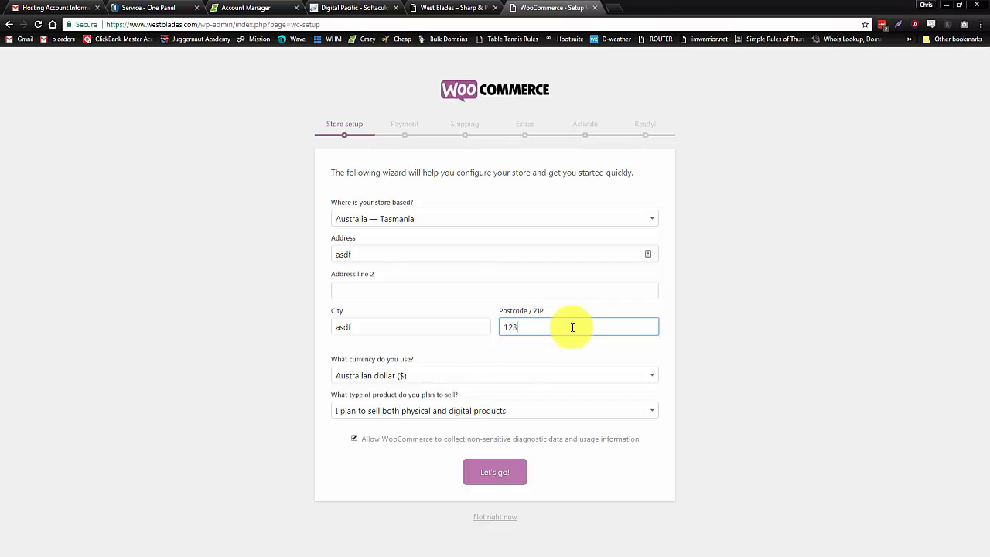
type("1234")
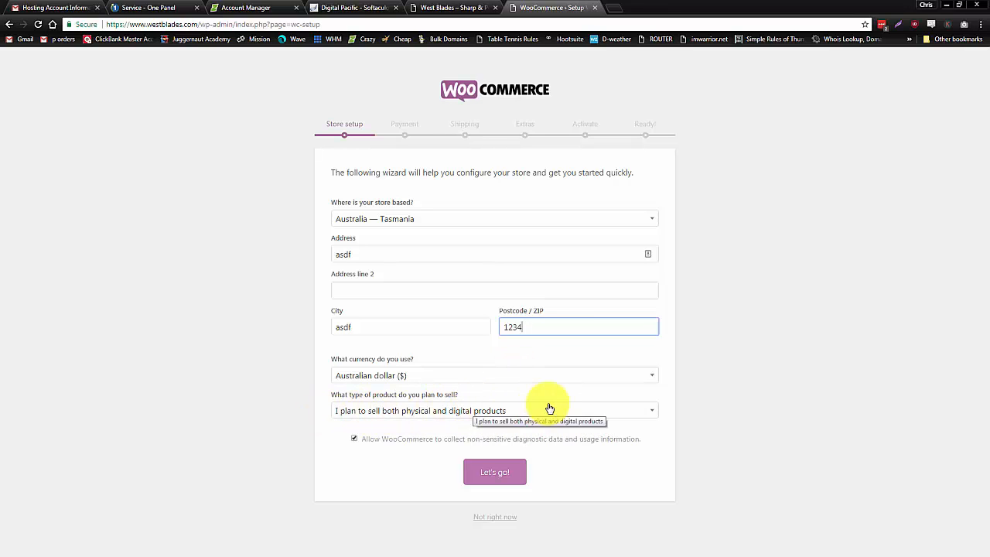
left_click(354, 440)
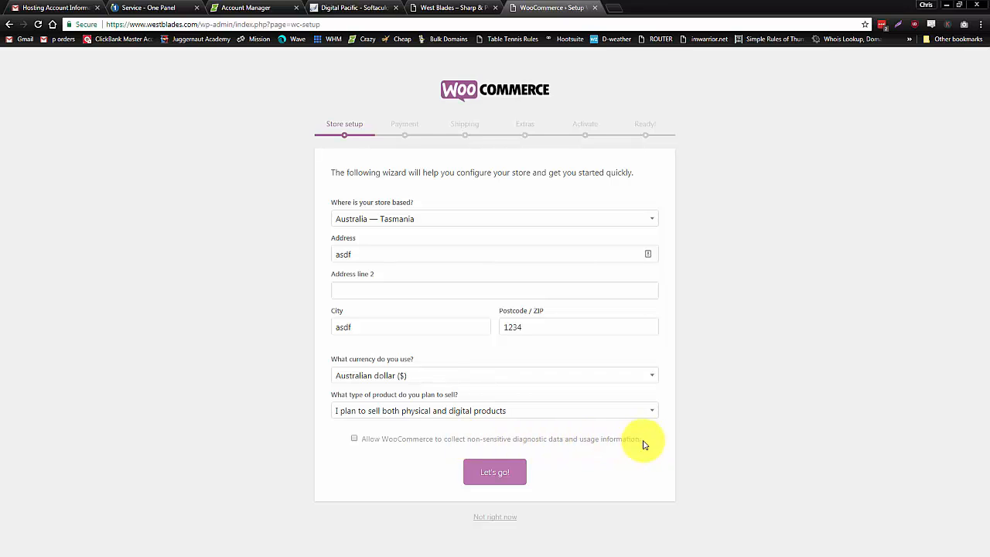
left_click(493, 473)
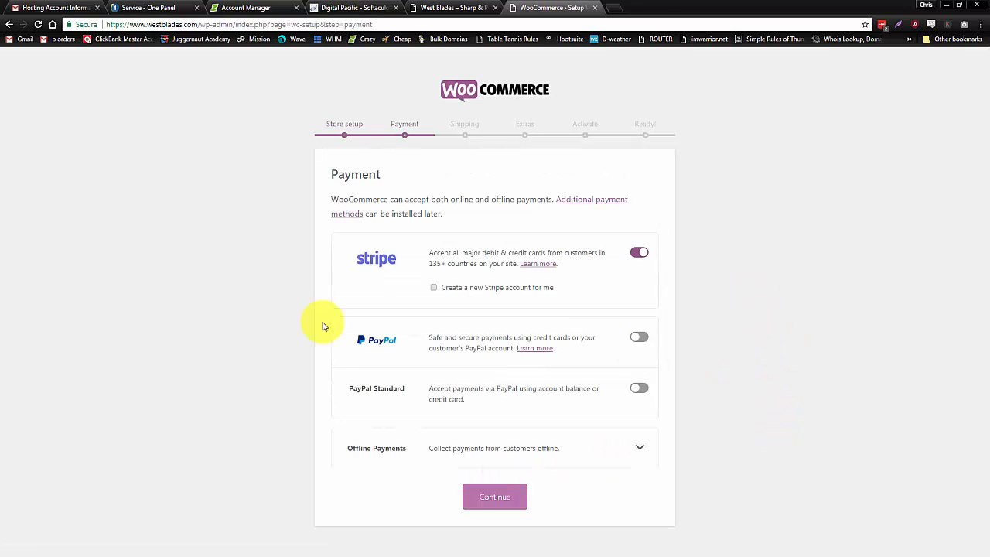
- Enable PayPal and disable Stripe as payment methods, and proceed to the shipping setup
left_click(641, 337)
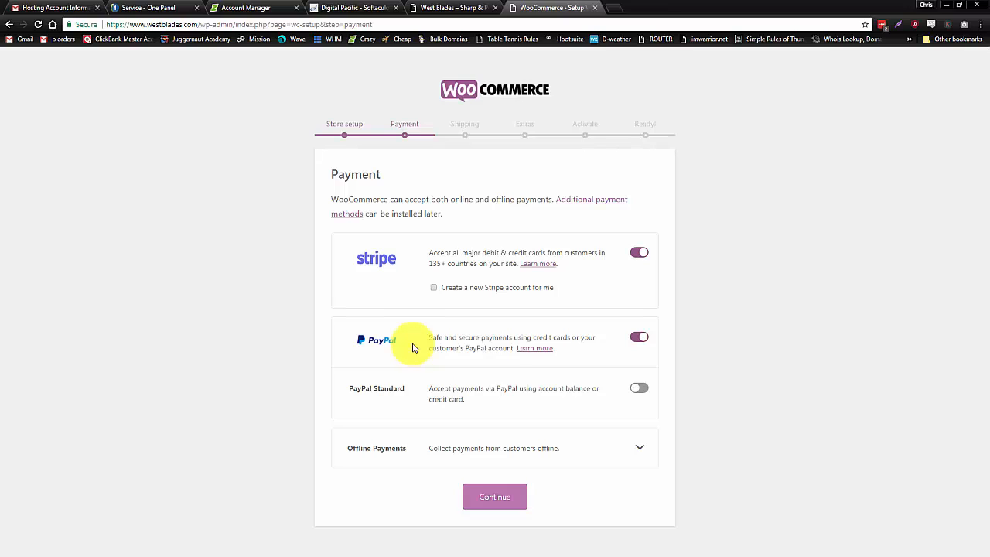
left_click(640, 253)
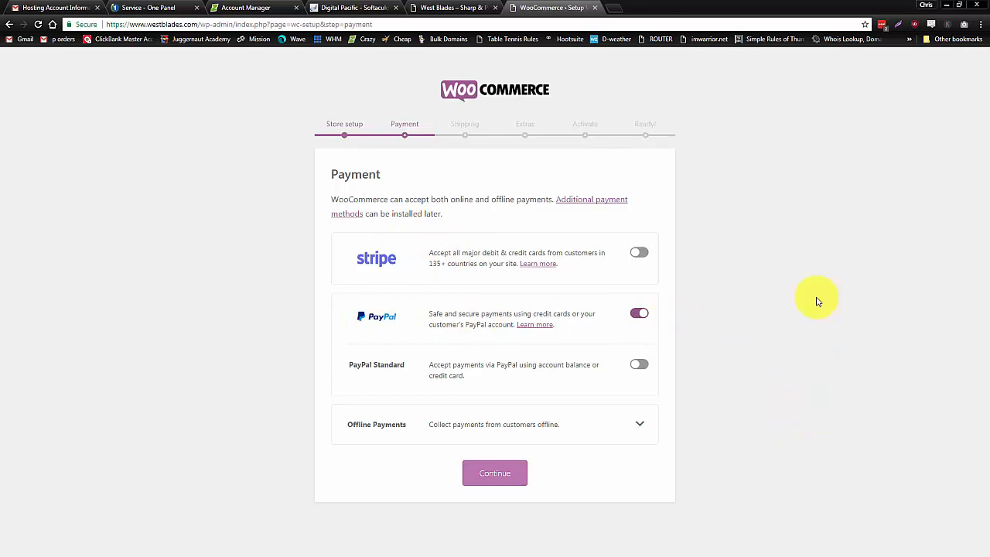
left_click(494, 474)
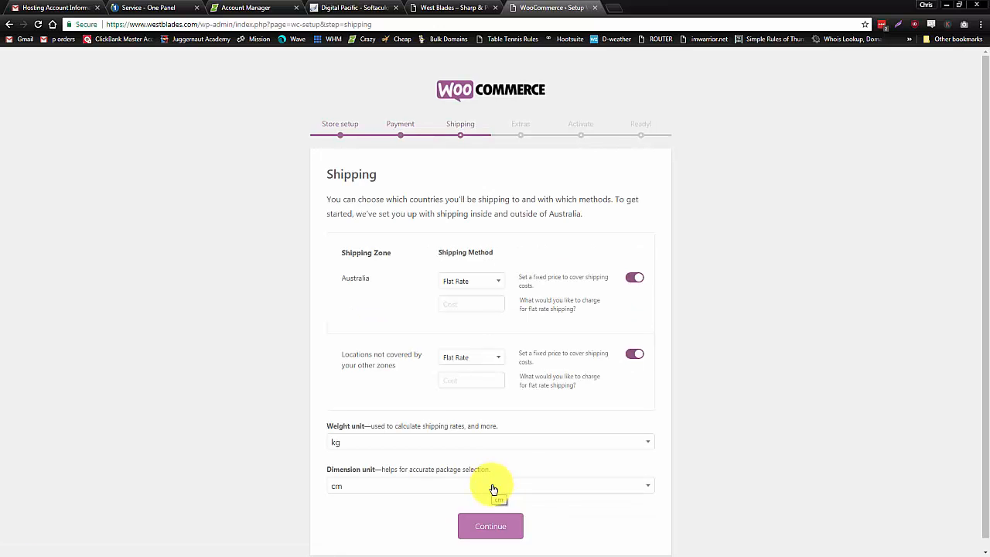
- Keep Flat Rate as the shipping method for the Australia zone and set its cost to 15
left_click(483, 280)
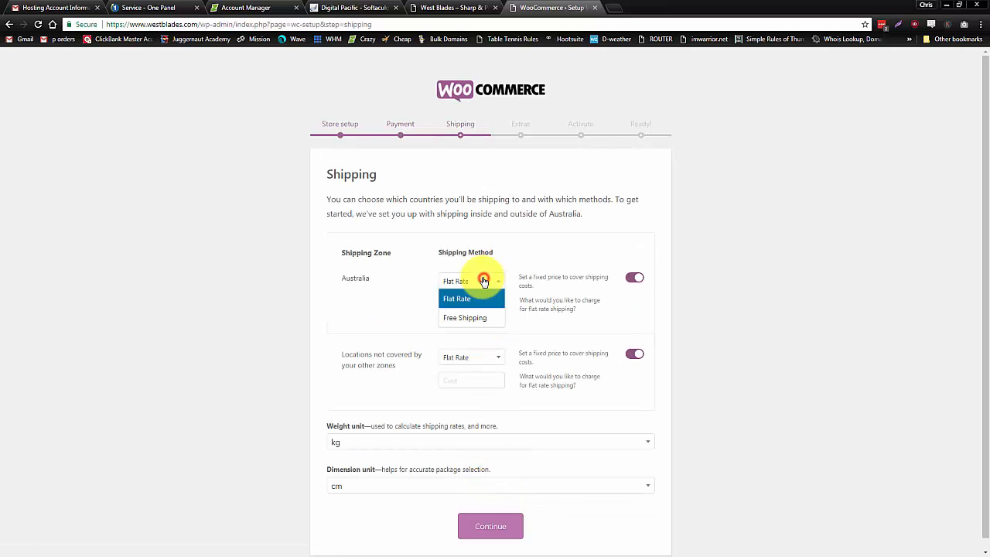
left_click(483, 281)
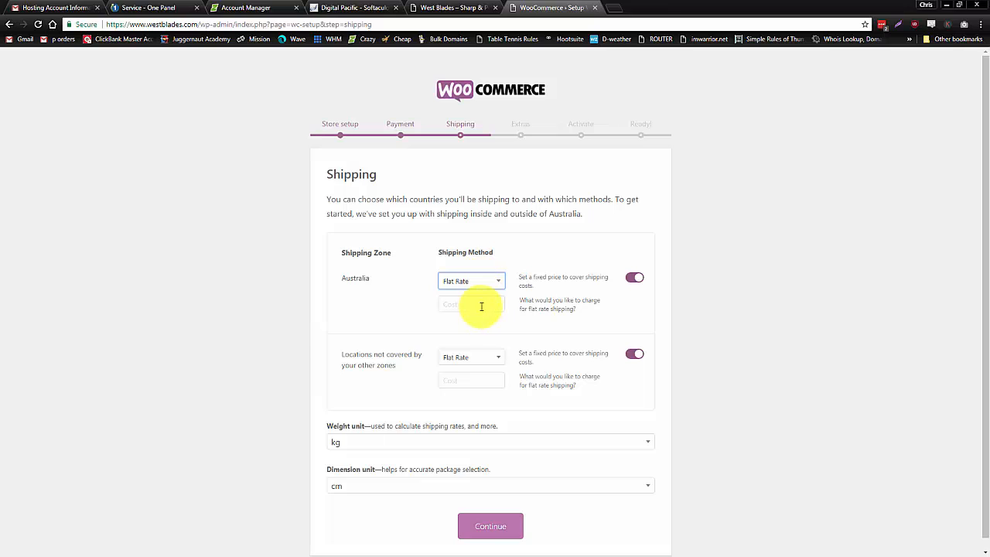
left_click(480, 305)
type("15")
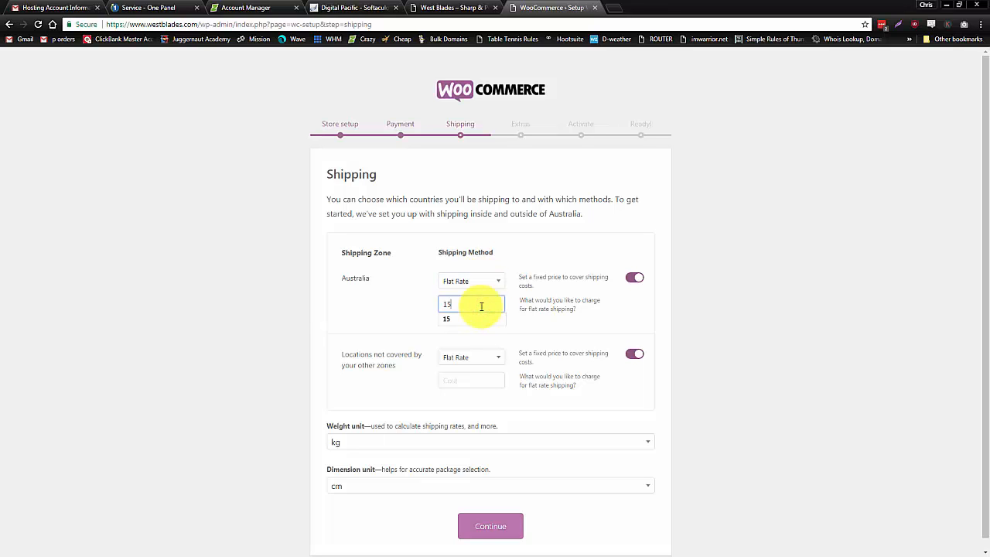
left_click(377, 308)
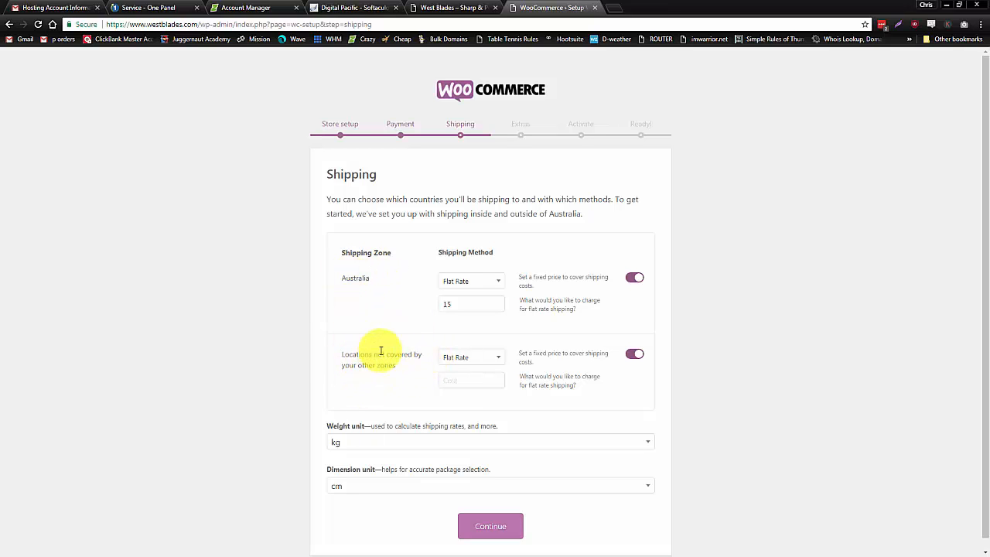
- Set the flat rate cost to 30 for locations not covered by other zones and submit the shipping setup with that zone enabled
left_click(464, 377)
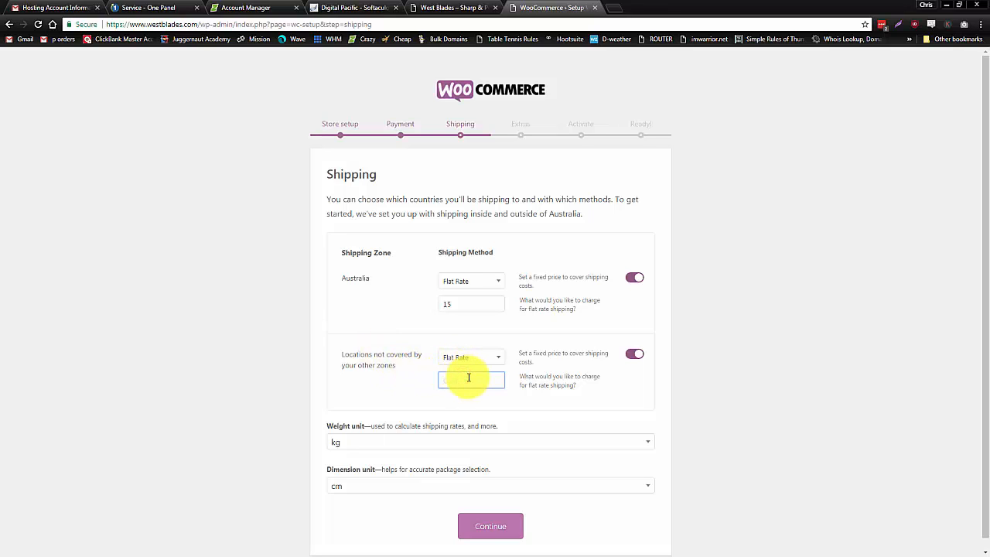
type("30")
left_click(800, 381)
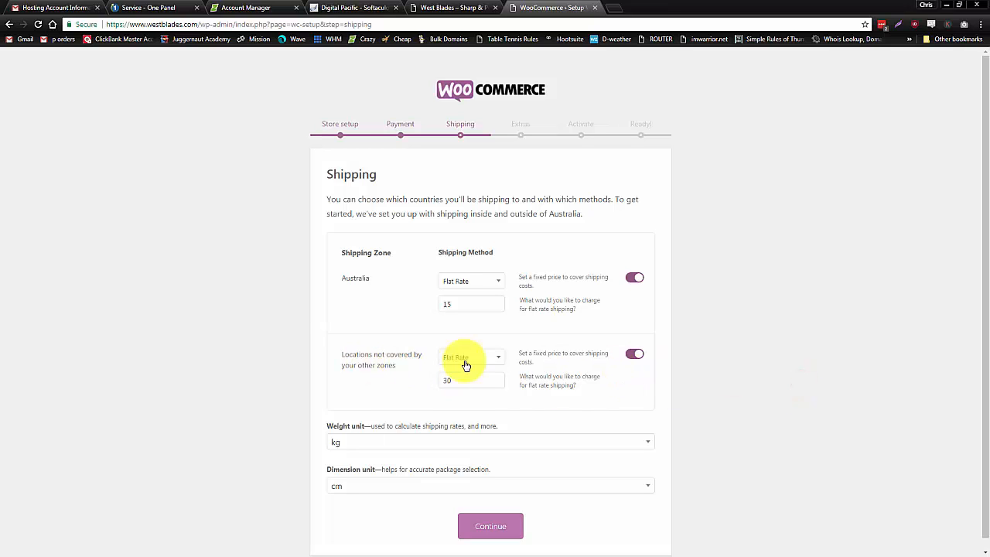
left_click(633, 354)
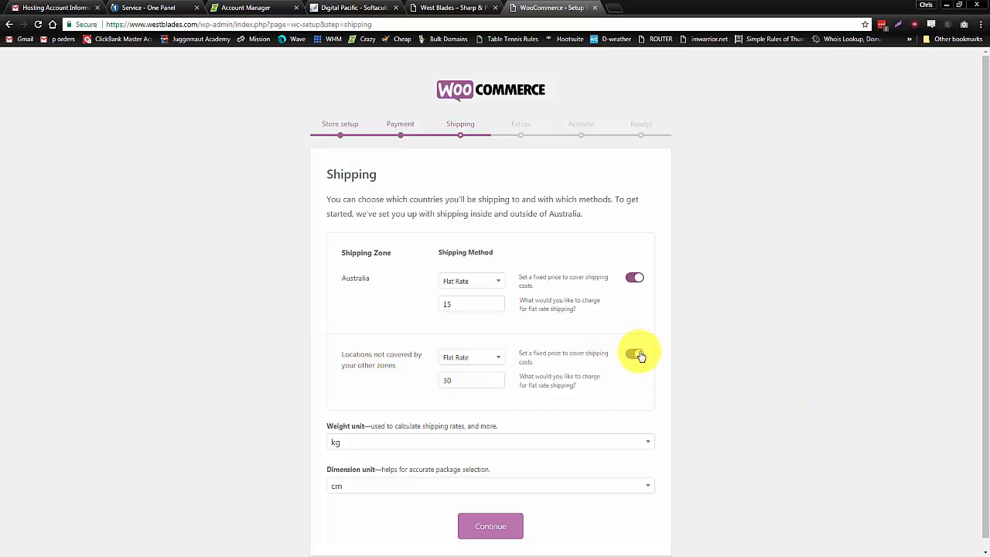
left_click(636, 354)
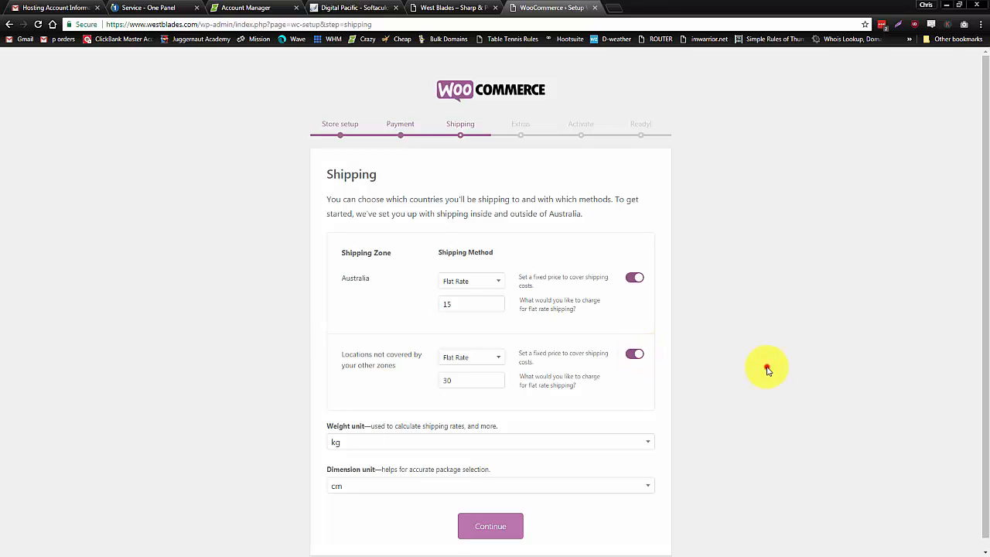
scroll(766, 367, "down", 1)
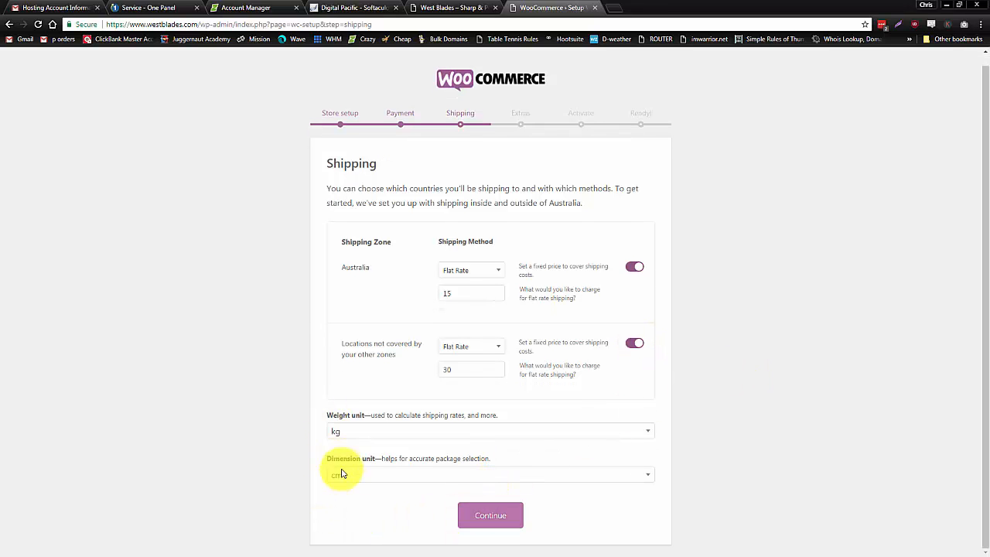
left_click(483, 525)
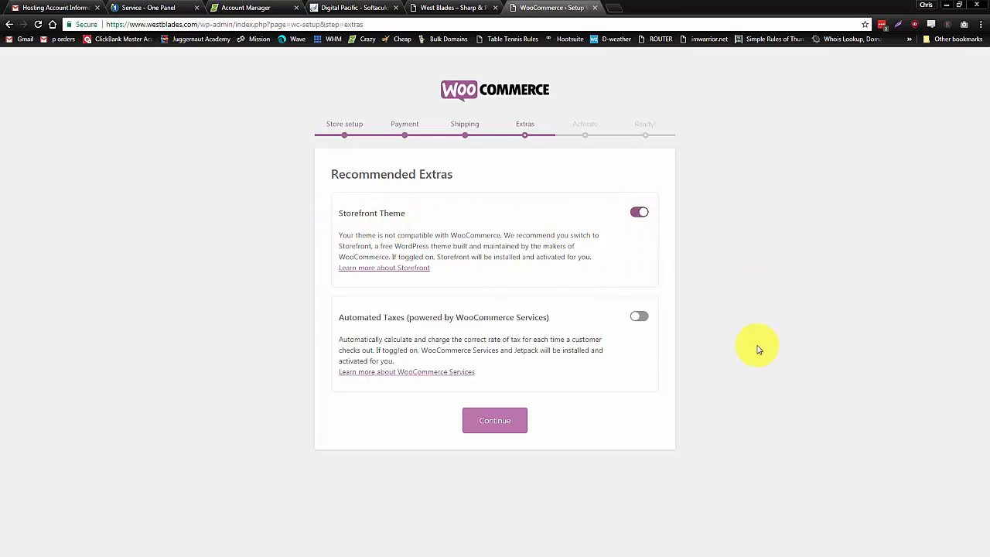
- Accept the recommended extras with the Storefront theme enabled and skip connecting the store to Jetpack
left_click(494, 423)
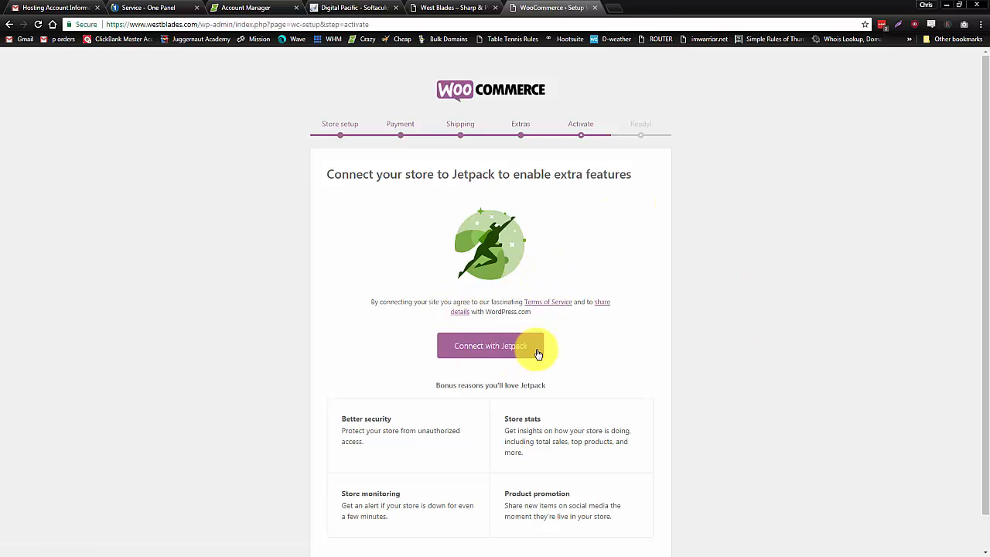
scroll(541, 355, "down", 1)
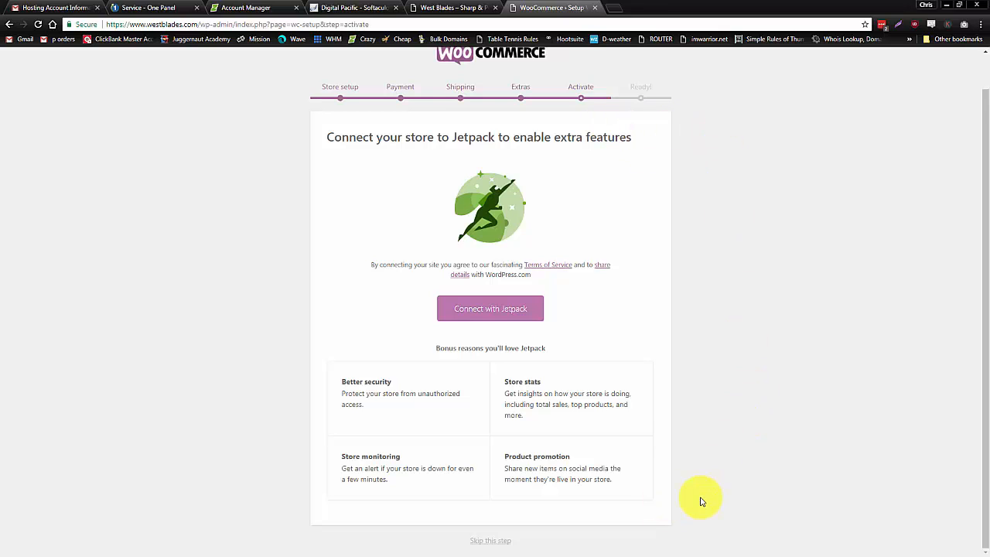
left_click(493, 541)
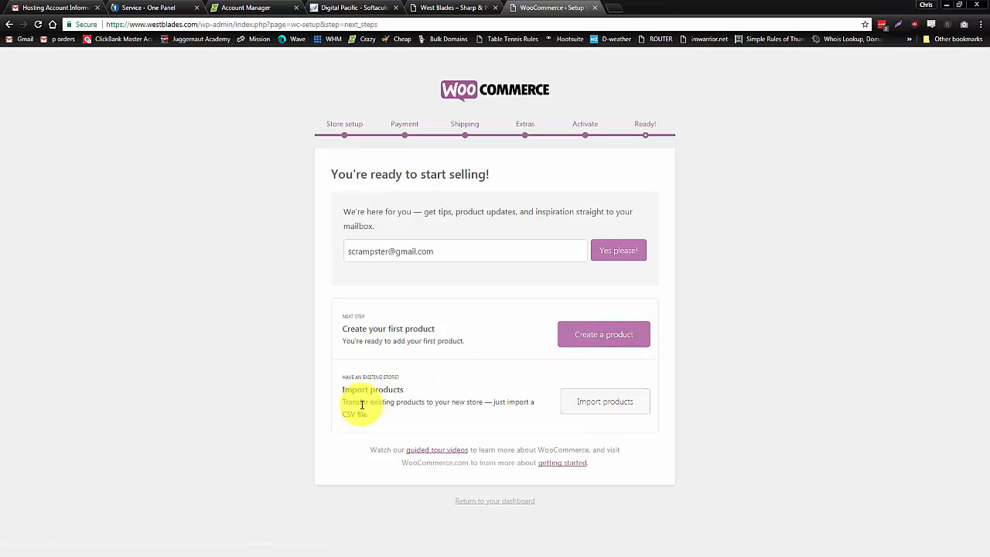
- Open the product import tool and view its CSV upload options
left_click(618, 403)
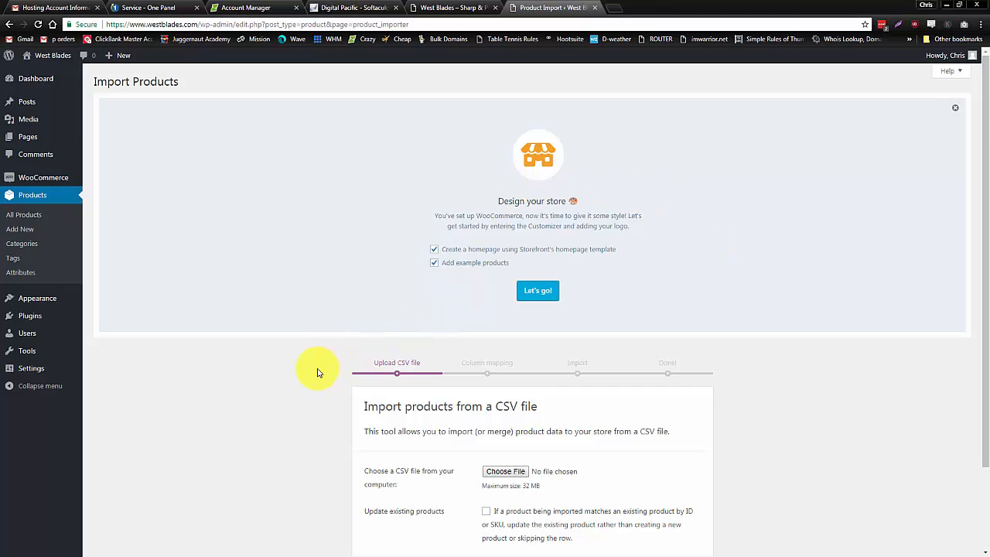
scroll(317, 372, "down", 2)
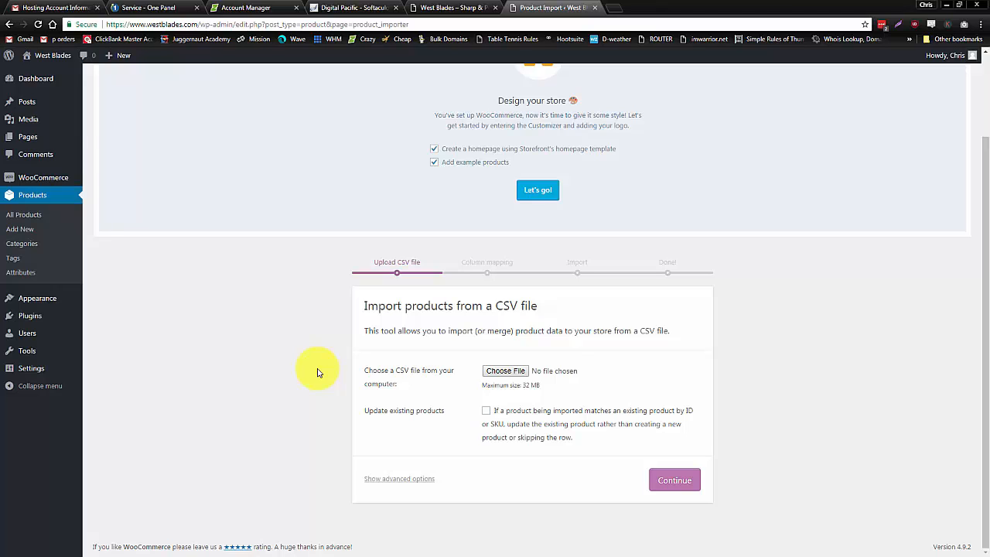
- Set up the Storefront template homepage with example products and publish the design from the Customizer
scroll(268, 375, "up", 2)
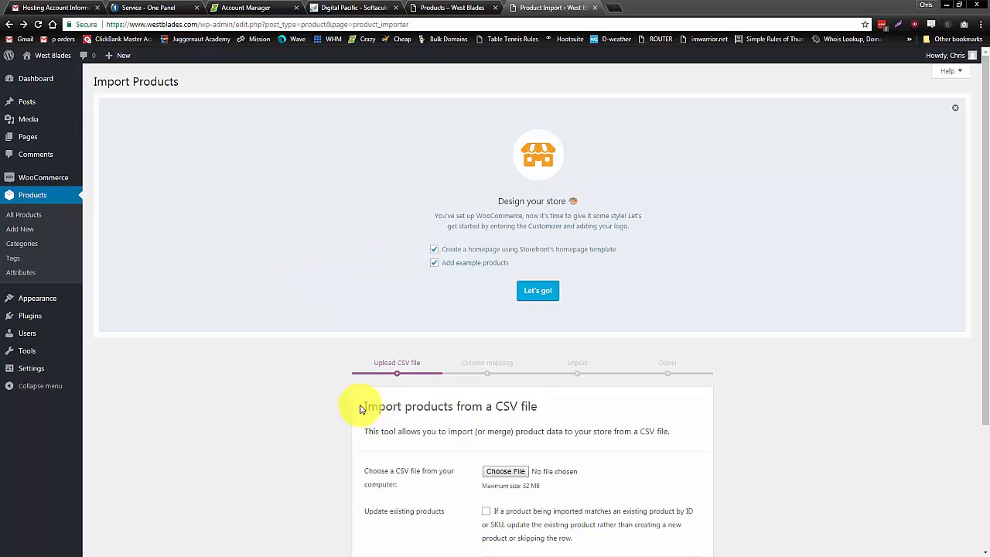
left_click_drag(360, 405, 542, 414)
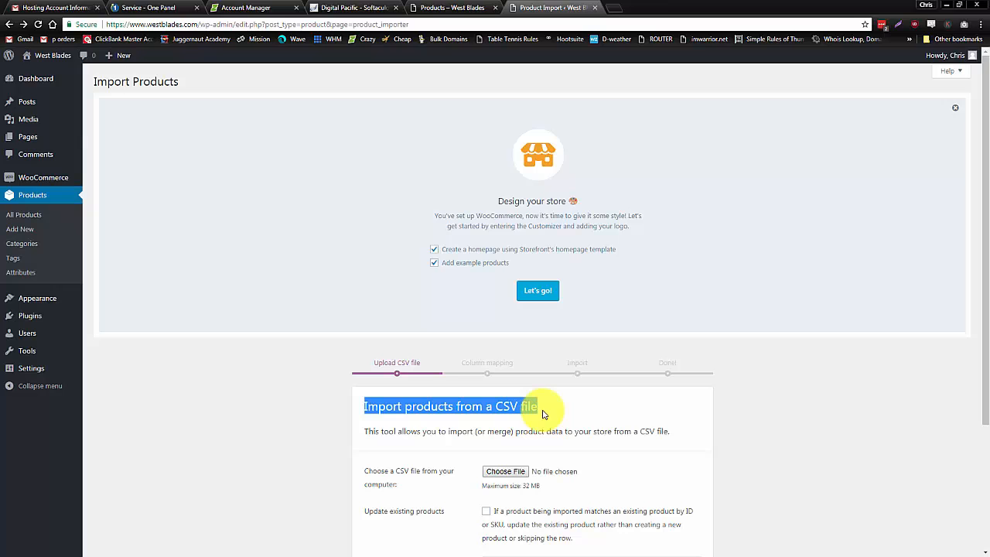
left_click(542, 413)
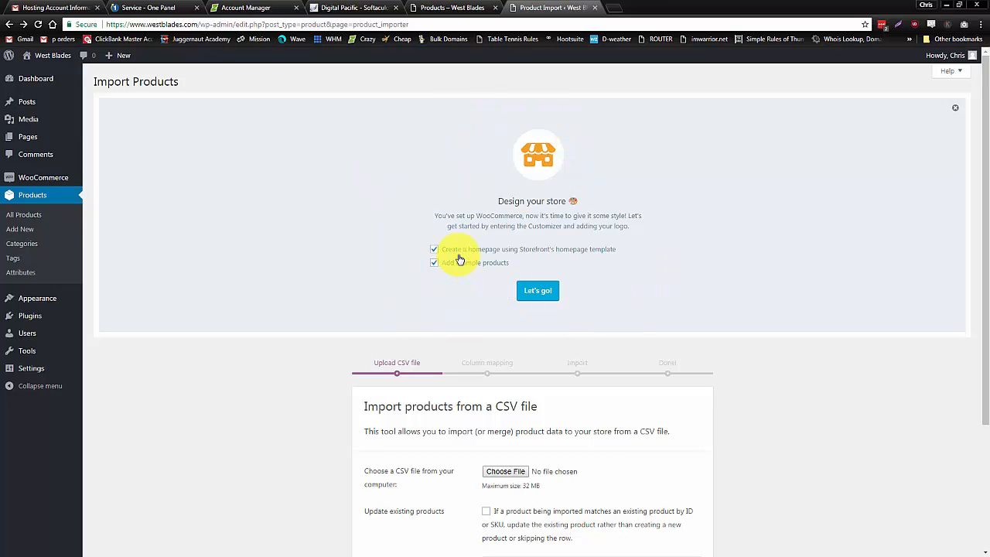
left_click(539, 292)
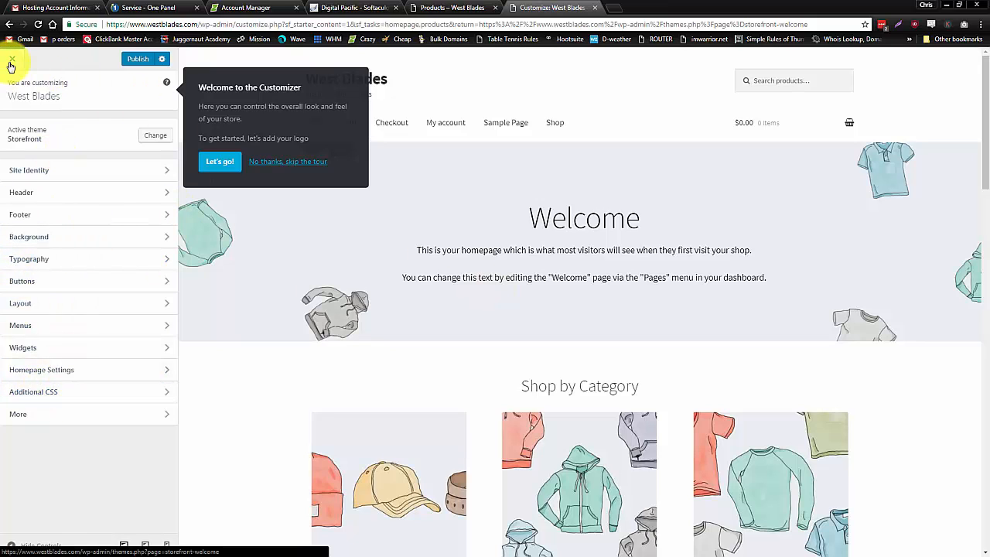
left_click(139, 60)
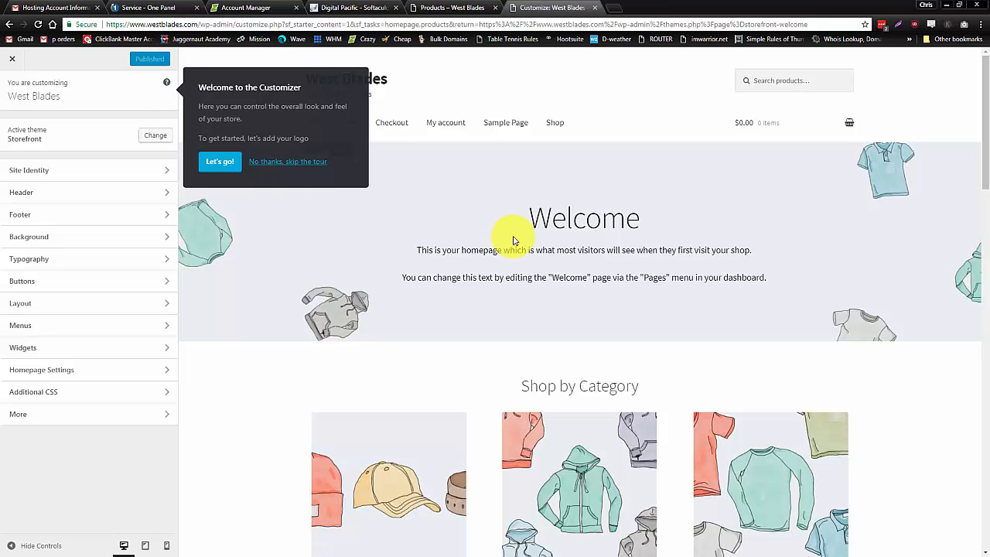
left_click(12, 59)
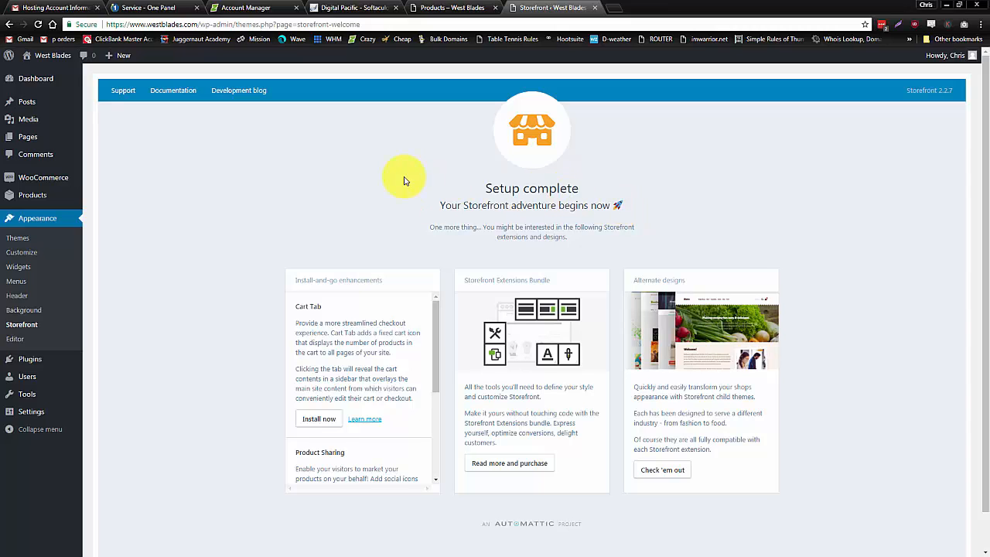
- Open the live West Blades site in a new browser tab and switch to it
mouse_move(59, 55)
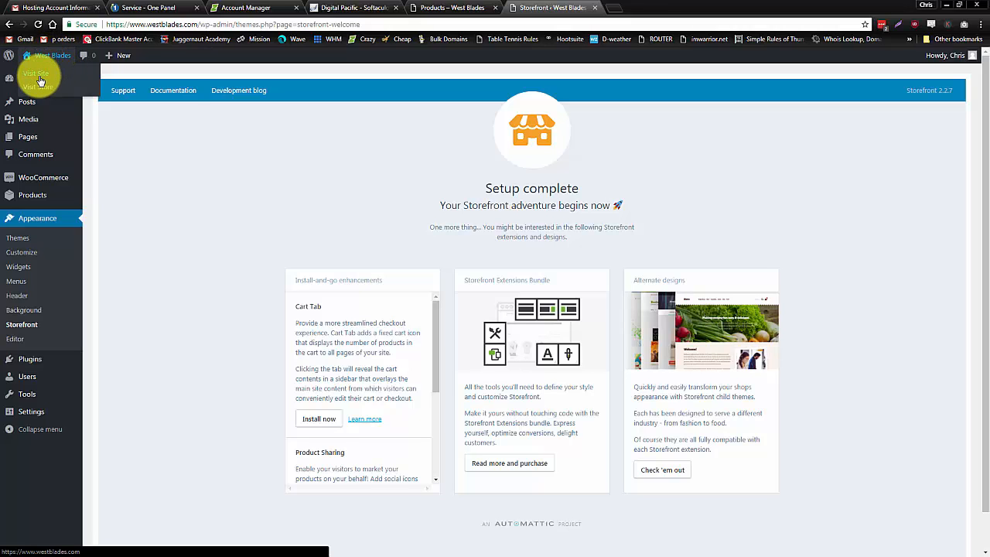
right_click(40, 80)
left_click(48, 83)
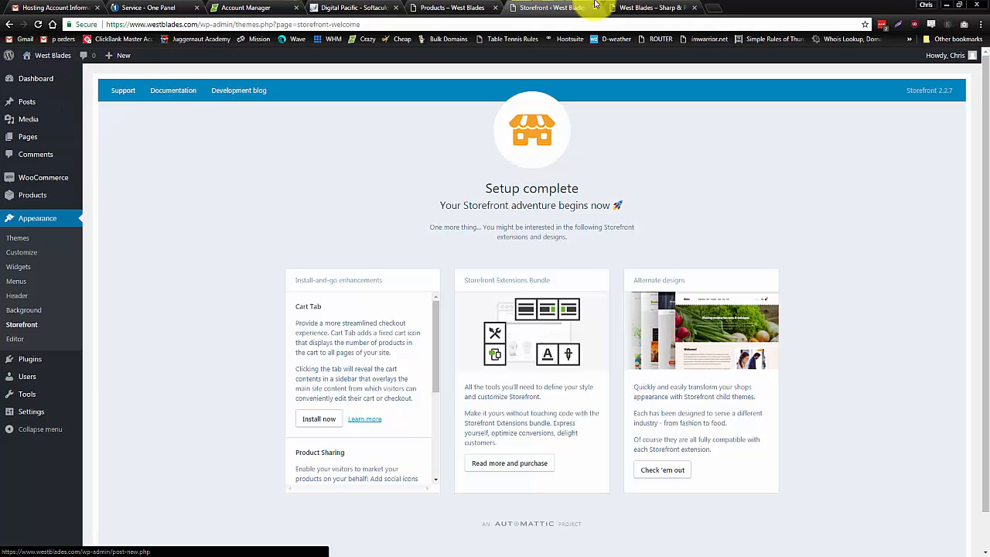
left_click(626, 8)
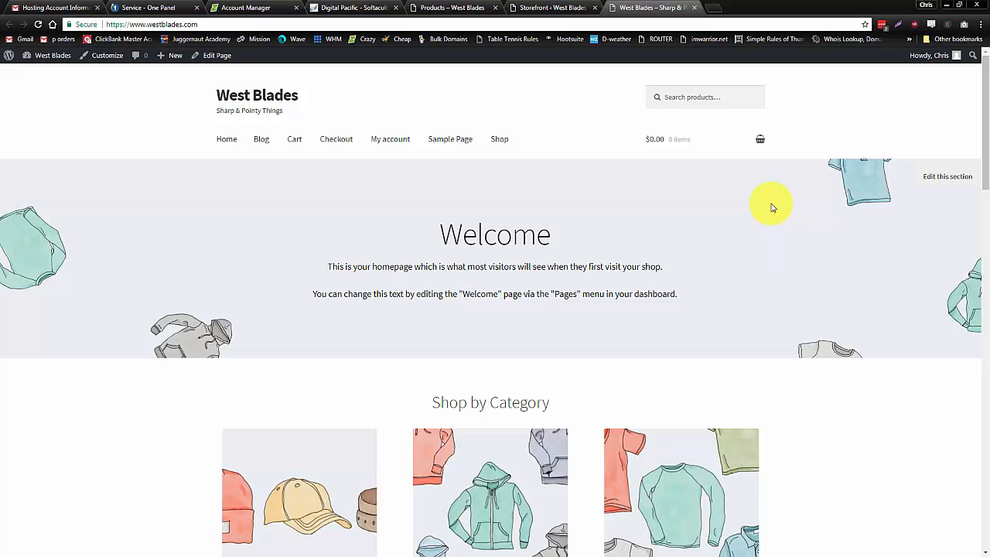
- Examine the storefront homepage's welcome banner, category tiles and product sections from New In down to Best Sellers
scroll(150, 353, "down", 2)
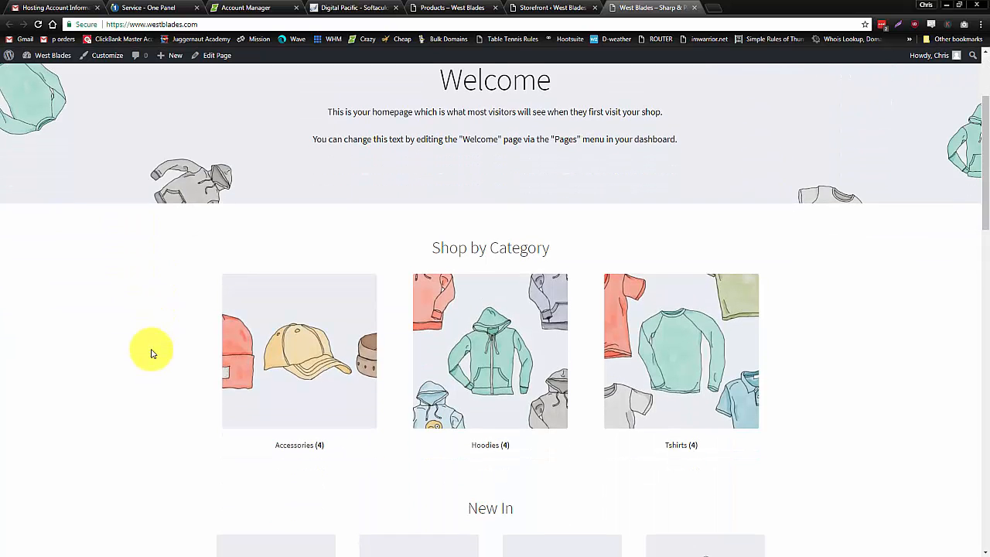
scroll(151, 350, "up", 2)
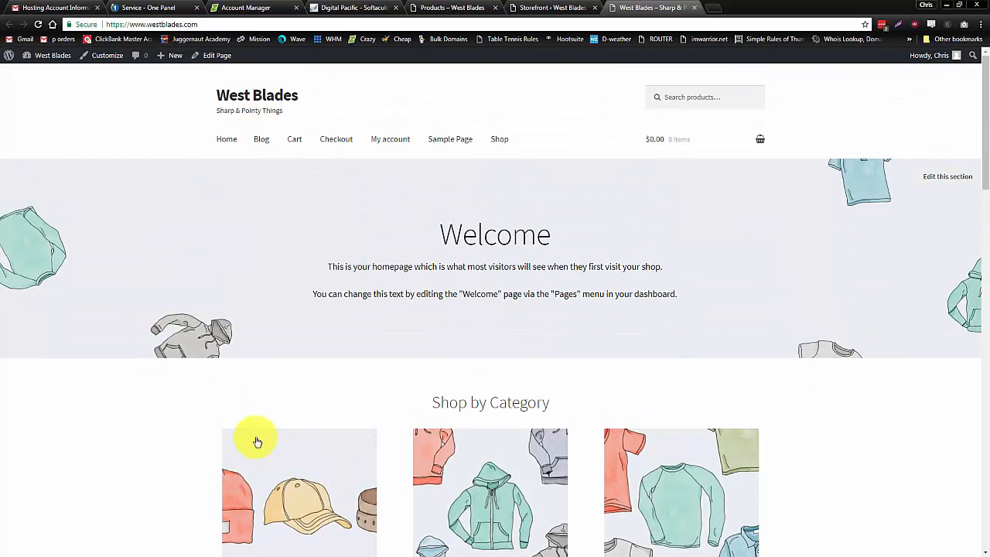
scroll(262, 435, "down", 1)
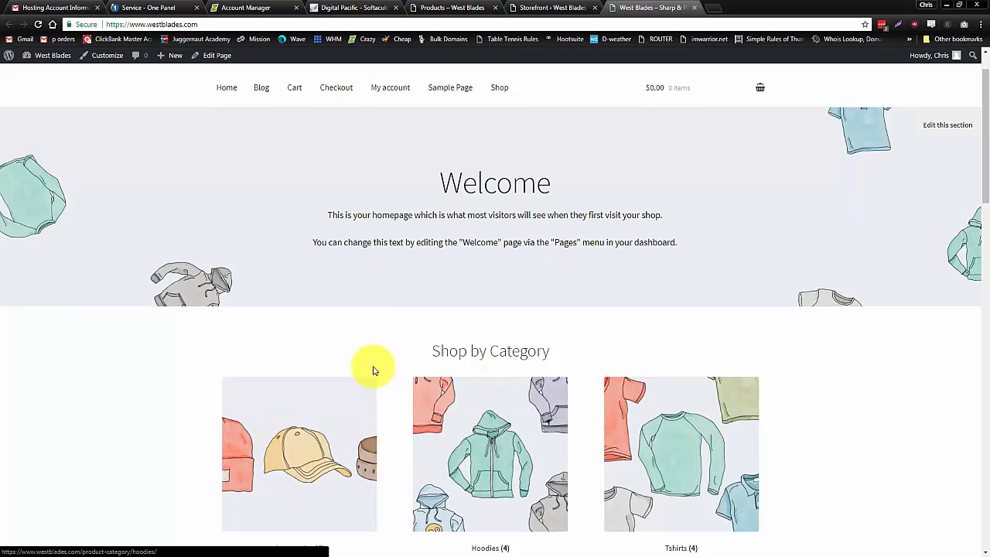
scroll(559, 217, "up", 1)
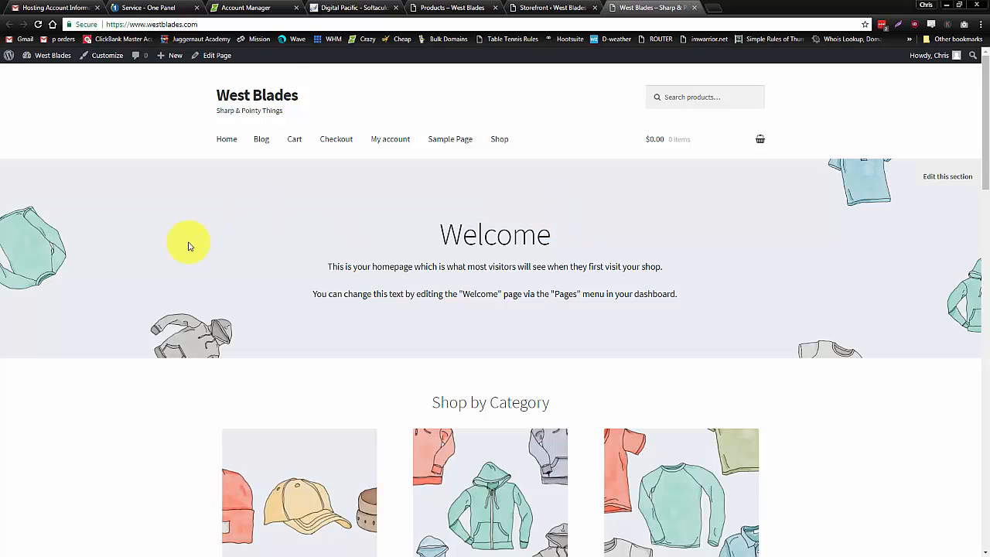
scroll(189, 292, "down", 3)
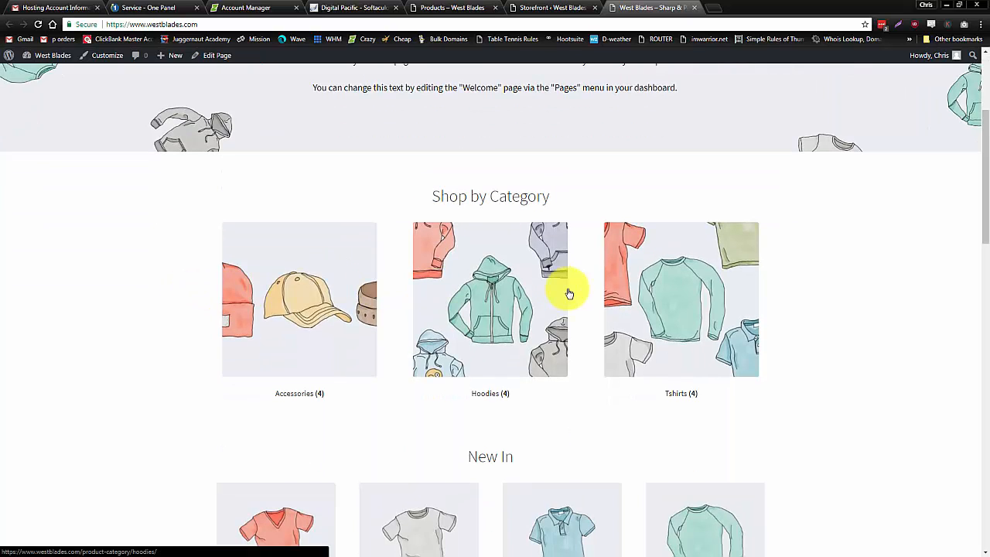
scroll(534, 344, "down", 3)
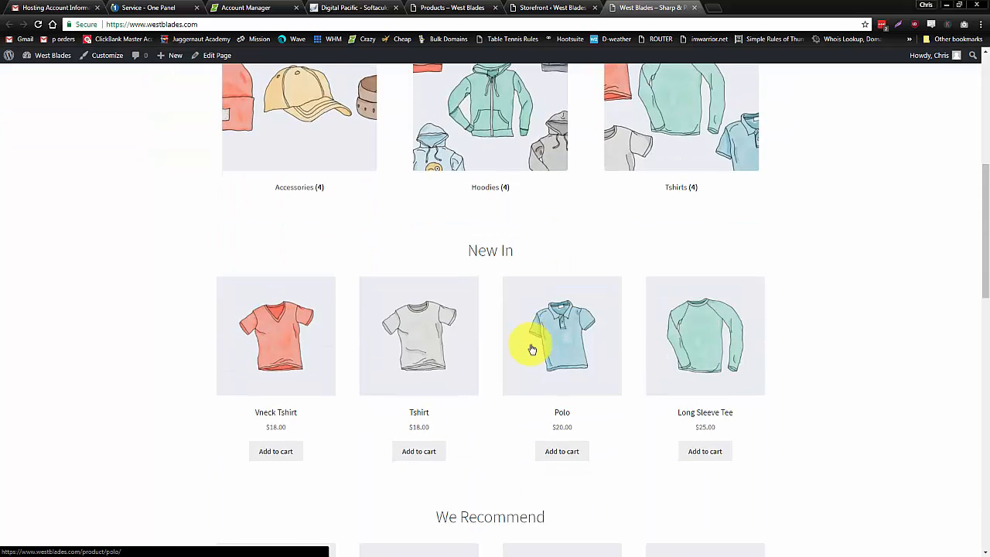
scroll(531, 348, "down", 3)
scroll(531, 349, "up", 3)
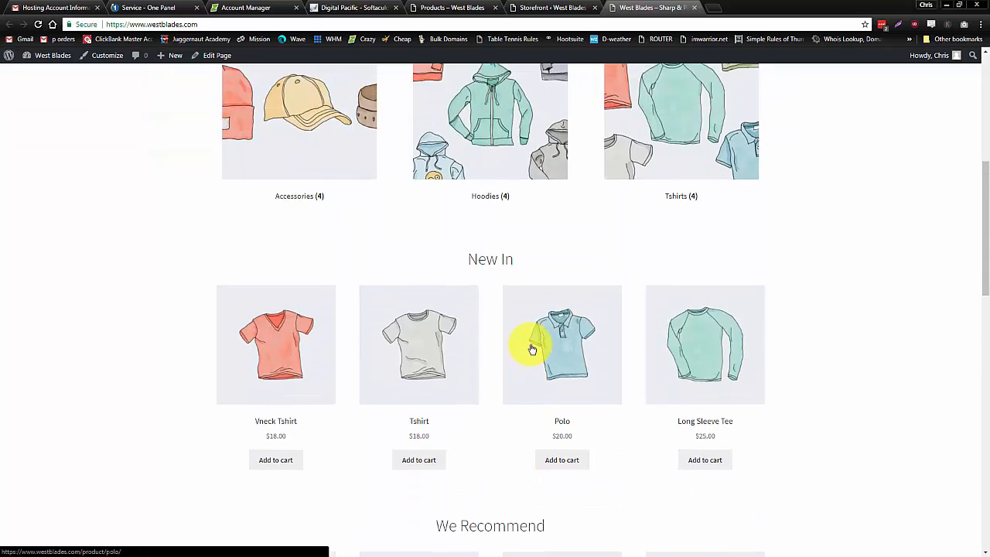
scroll(526, 341, "up", 2)
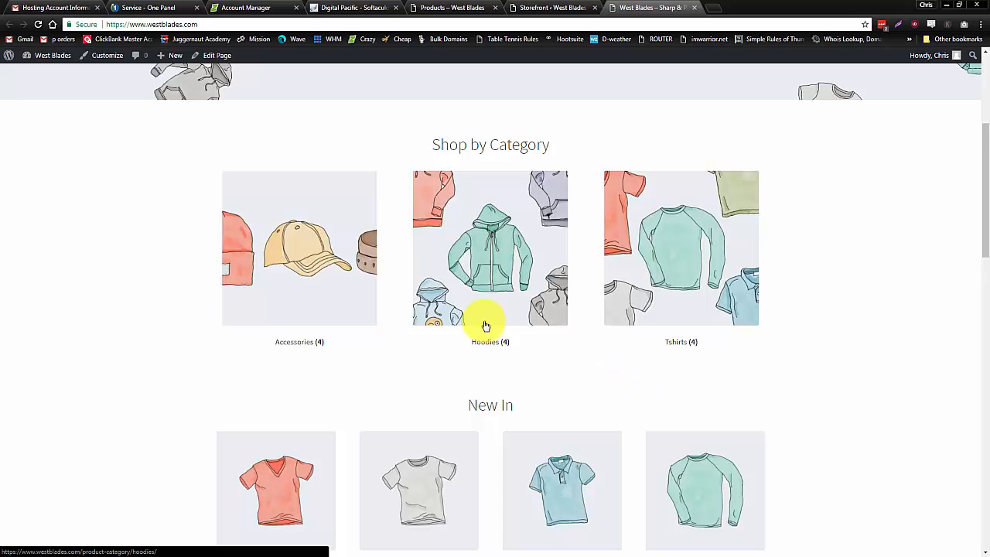
scroll(482, 322, "down", 3)
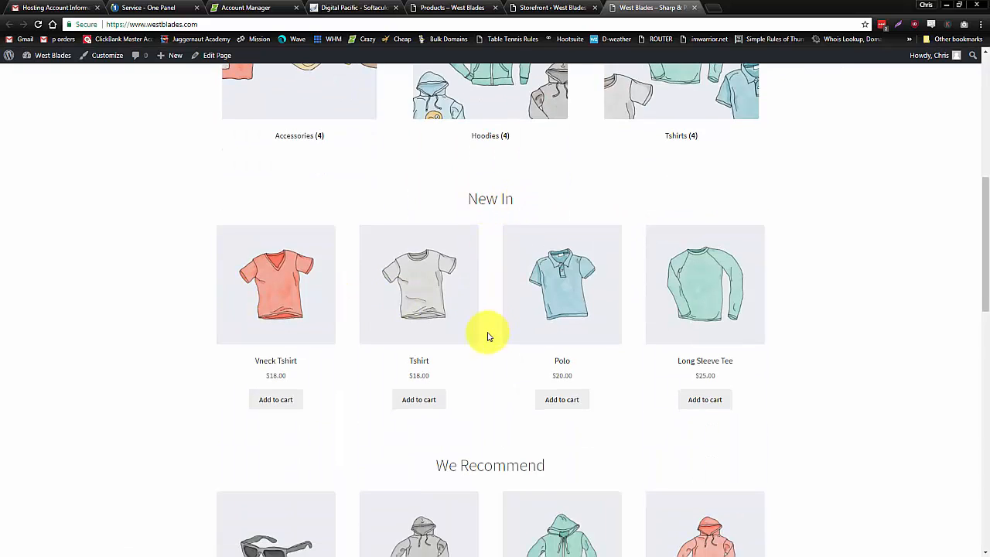
scroll(471, 334, "down", 2)
scroll(495, 324, "down", 7)
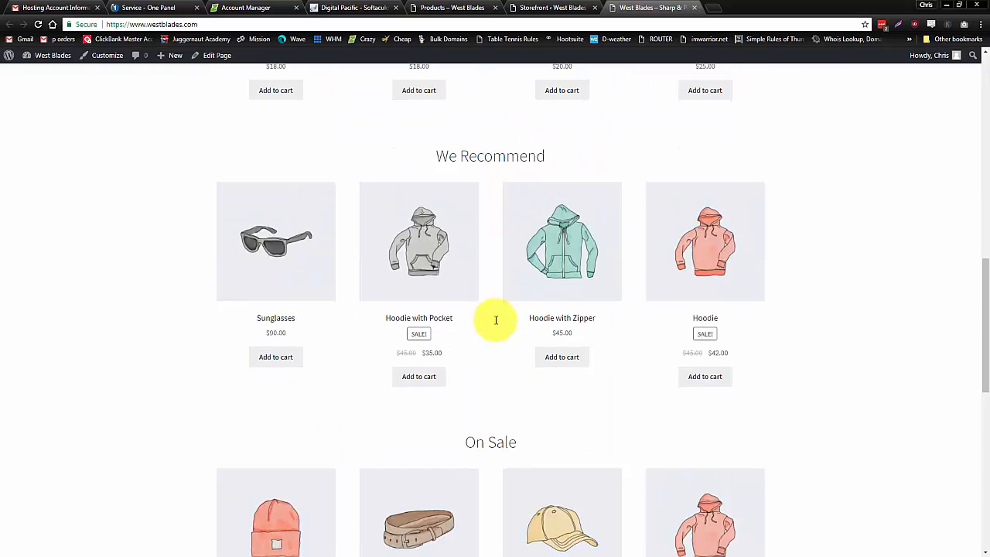
scroll(495, 324, "down", 2)
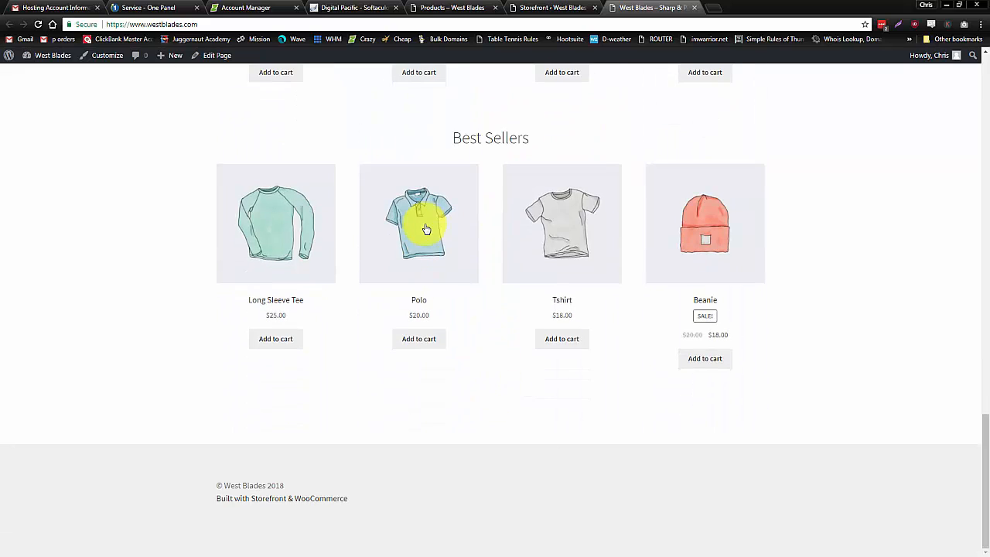
scroll(483, 310, "up", 14)
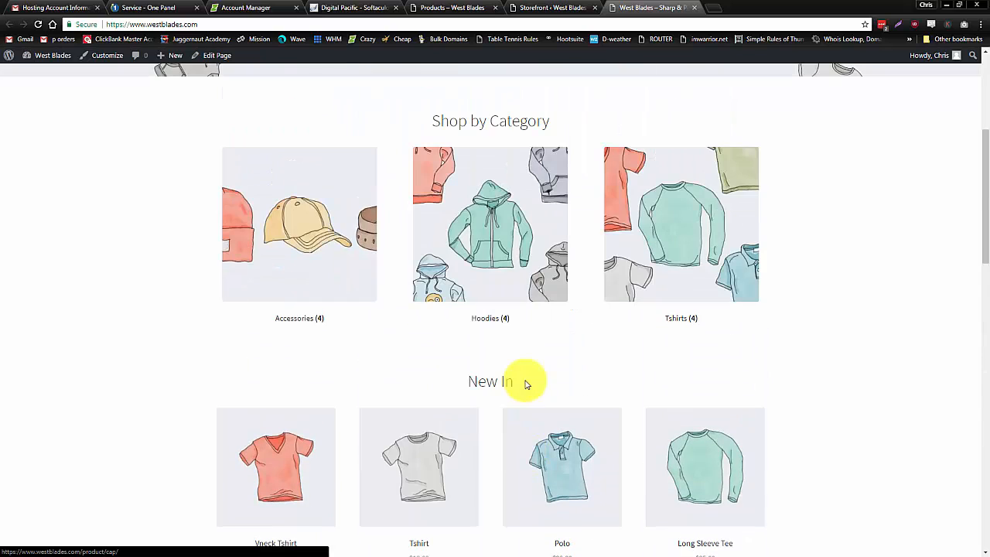
- Open the Hoodies category and add the product named Hoodie to the cart
left_click(518, 254)
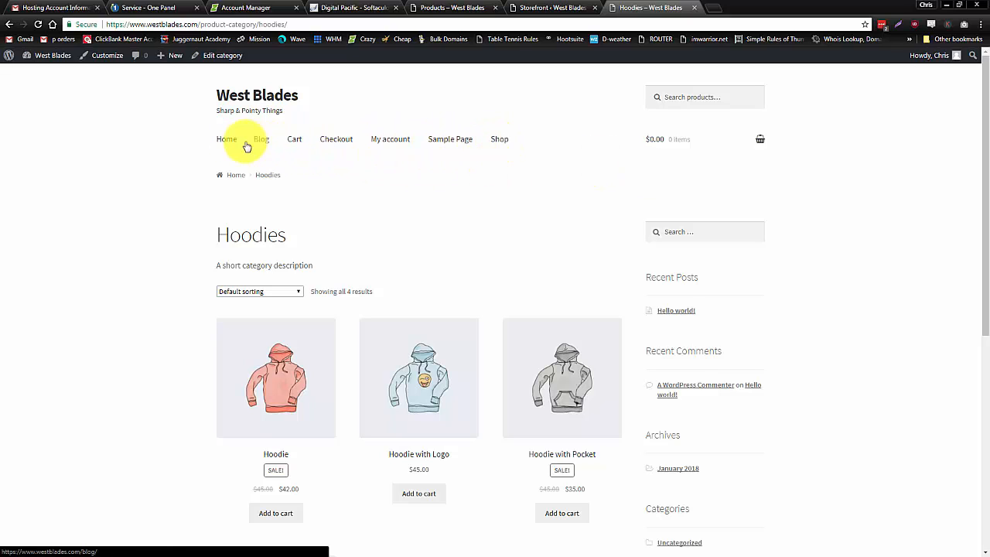
mouse_move(697, 145)
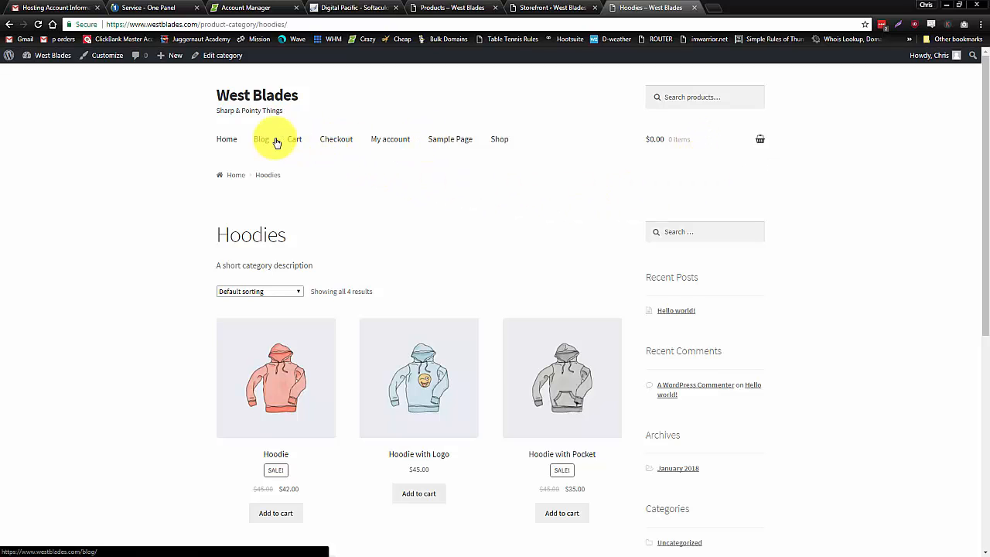
scroll(532, 228, "down", 2)
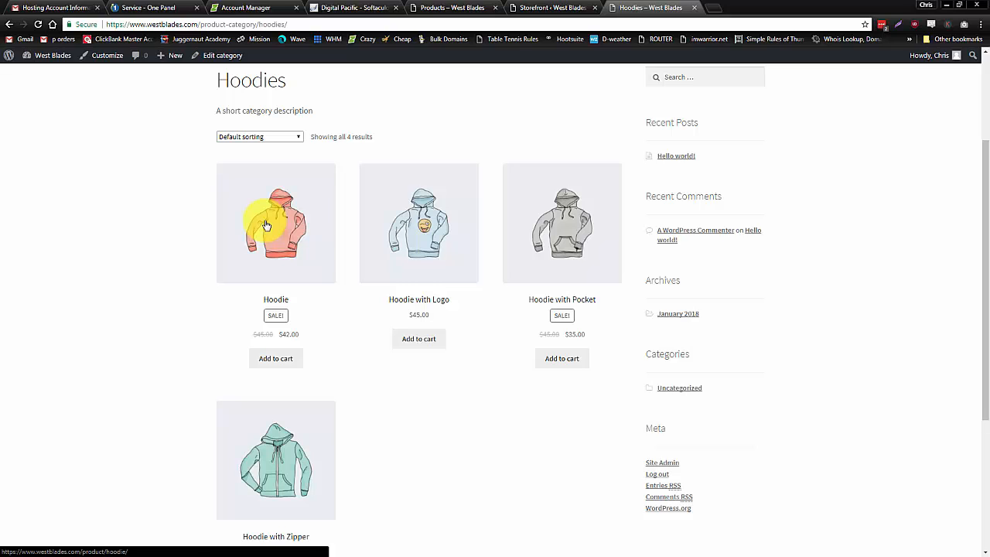
left_click(274, 359)
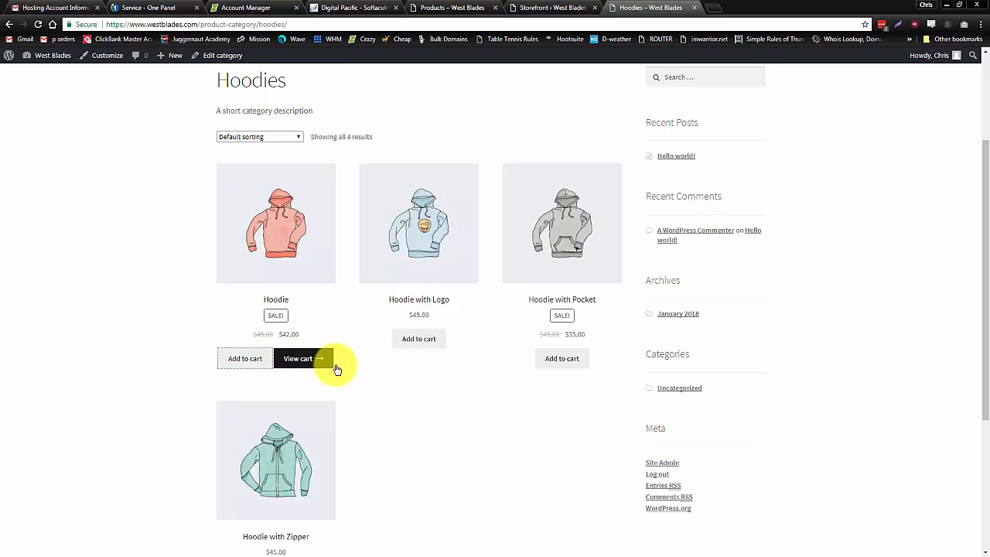
- View the cart with its shipping and totals, and proceed to checkout
left_click(310, 358)
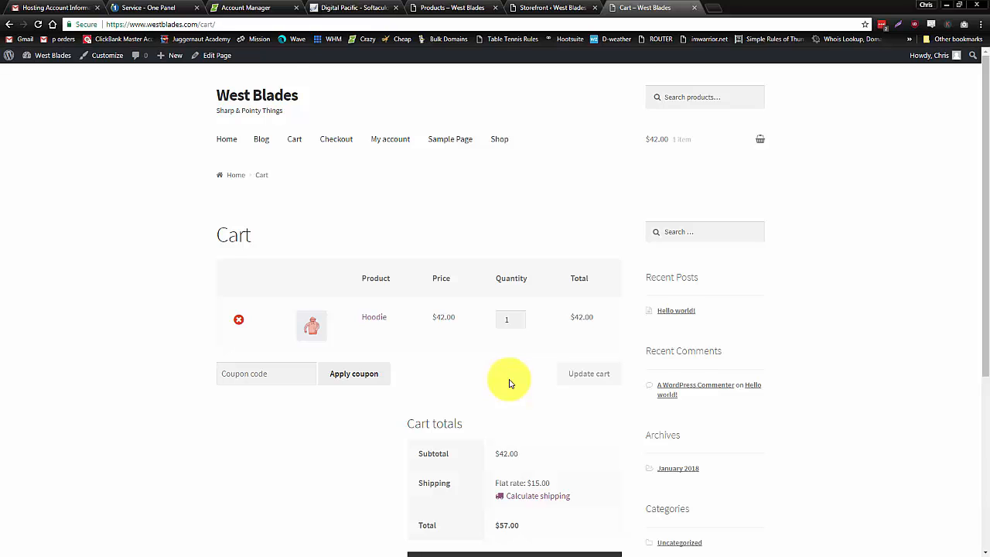
scroll(509, 383, "down", 2)
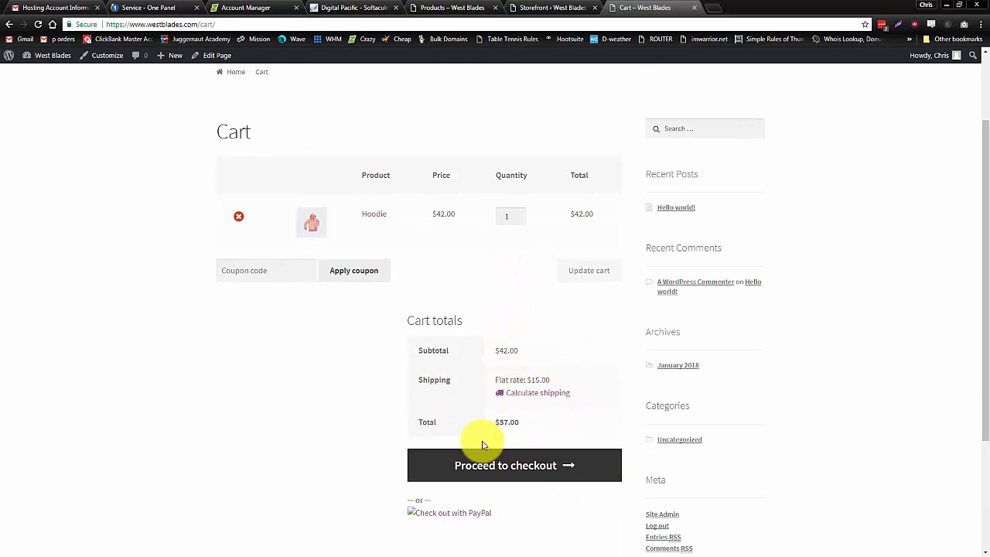
left_click(525, 478)
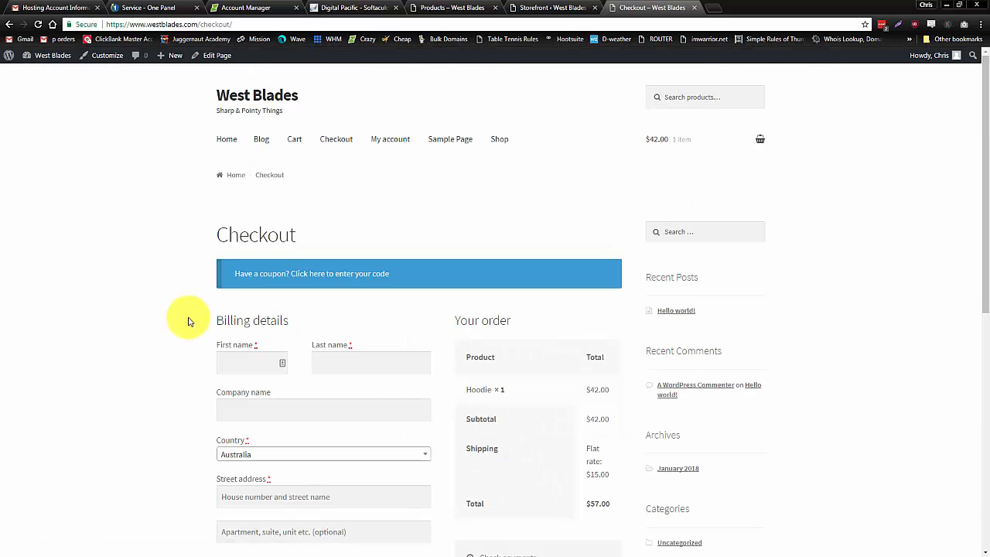
- Review the checkout's billing and order sections and select PayPal Express Checkout as the payment method
scroll(188, 321, "down", 2)
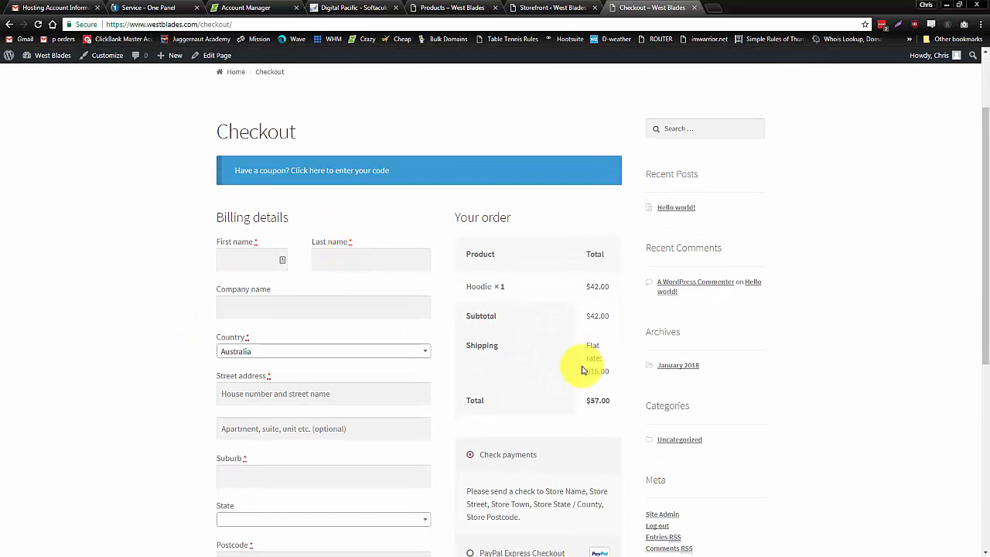
scroll(581, 370, "down", 3)
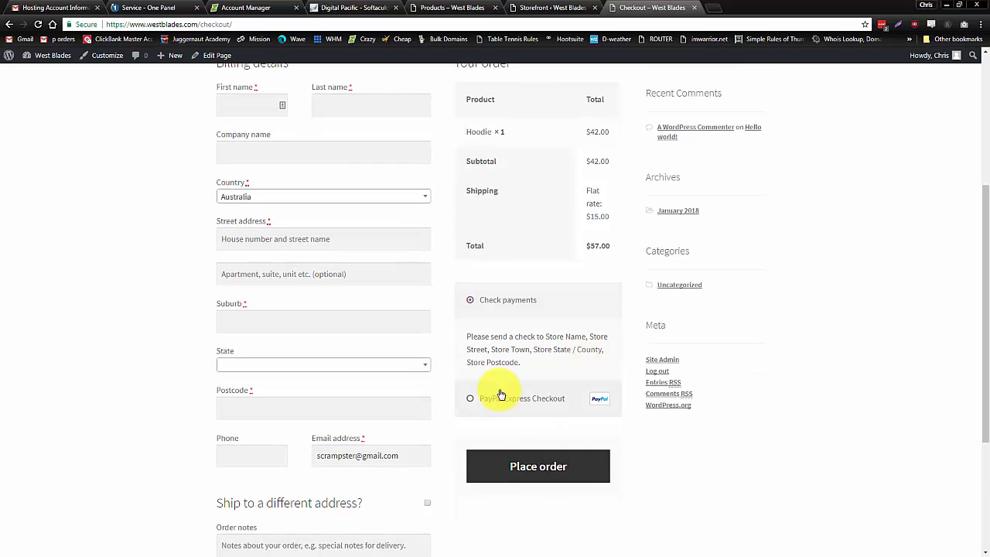
left_click(499, 400)
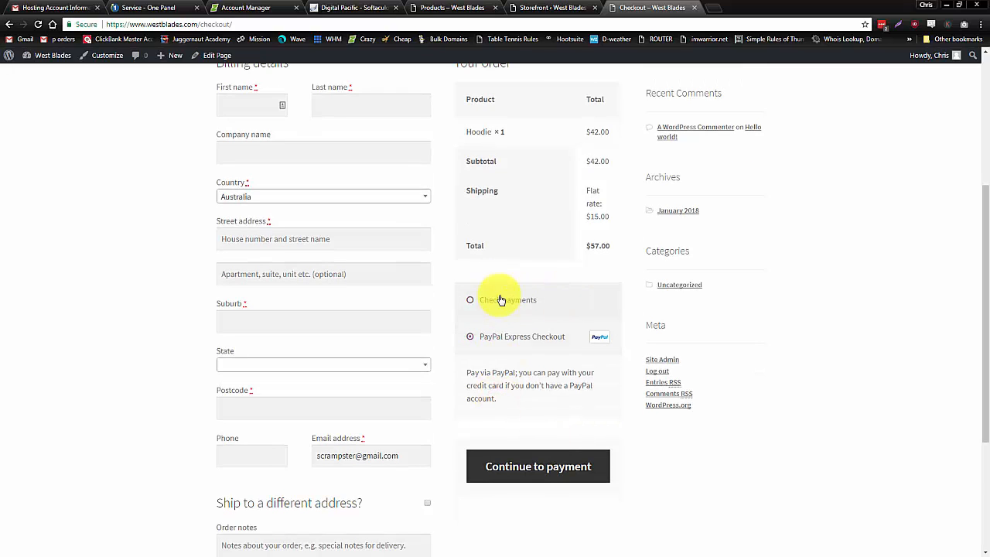
scroll(688, 464, "down", 2)
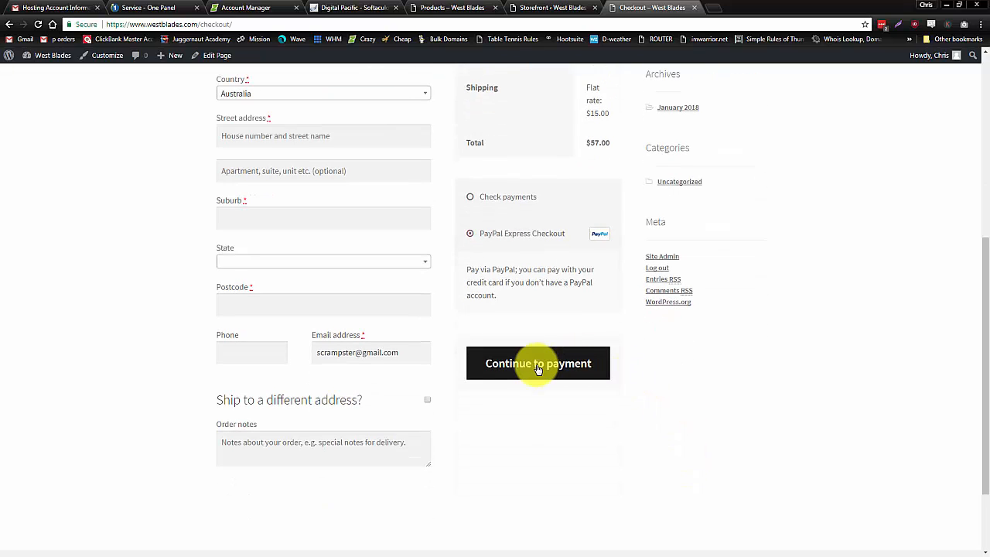
scroll(538, 369, "up", 5)
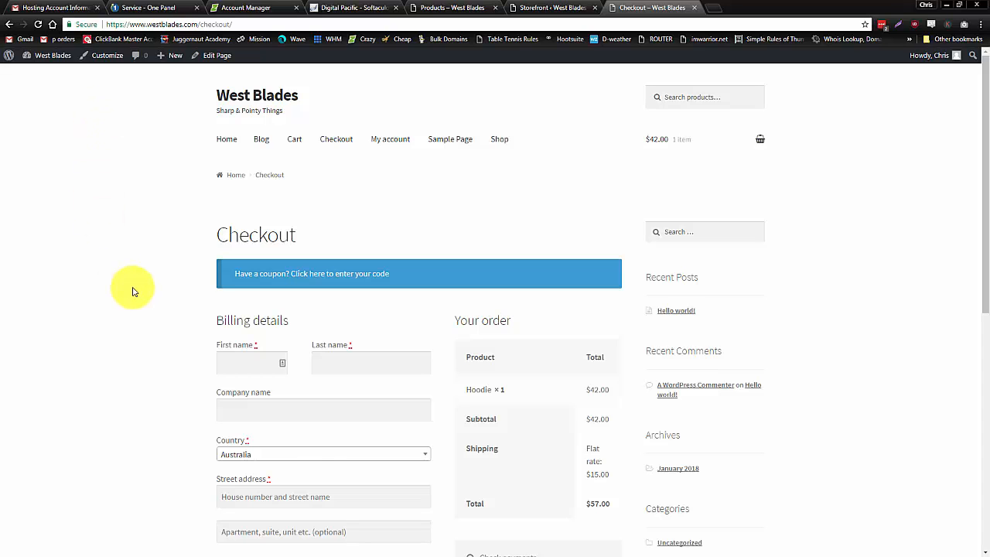
- Return to the store's homepage and look through its product sections down to the footer
left_click(230, 138)
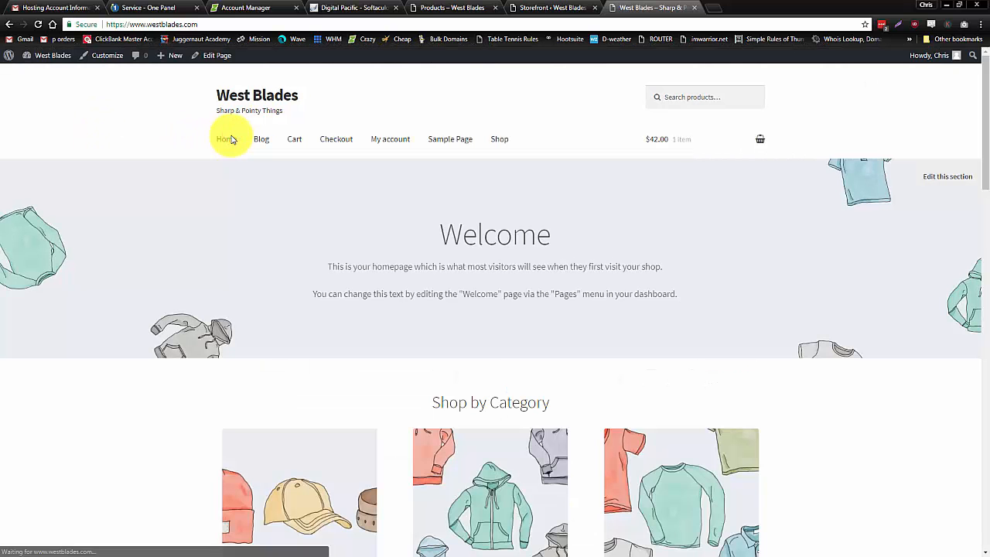
scroll(866, 351, "down", 12)
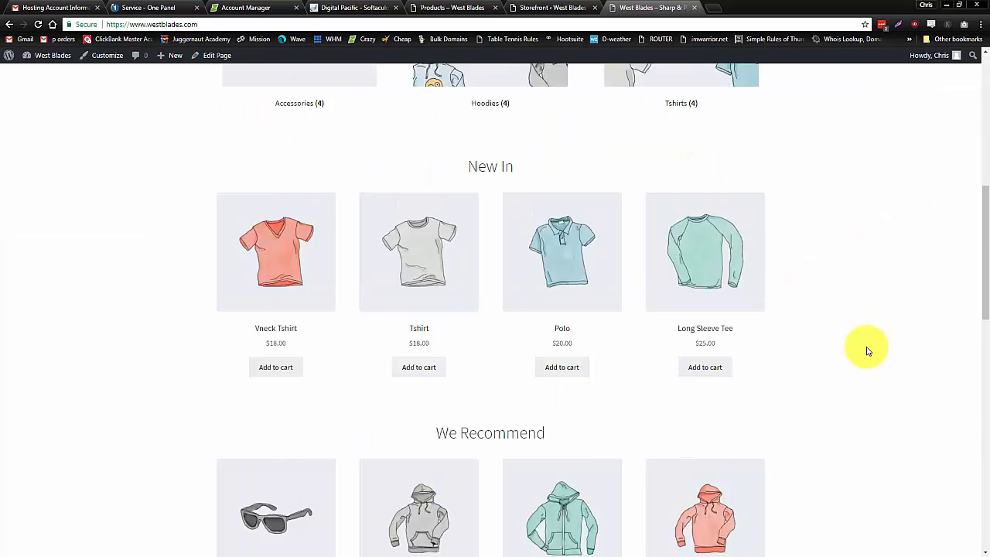
scroll(866, 351, "down", 4)
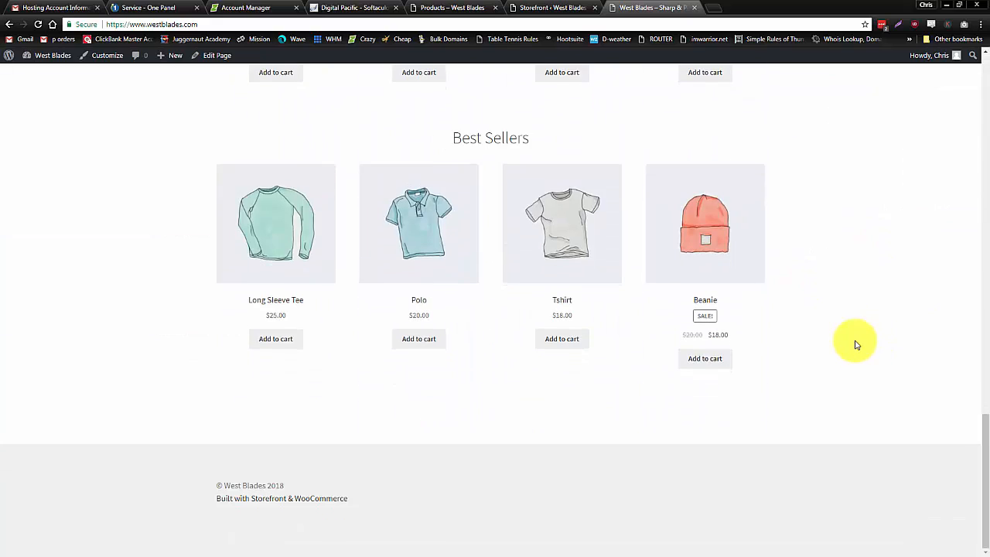
scroll(856, 342, "up", 13)
scroll(851, 342, "up", 4)
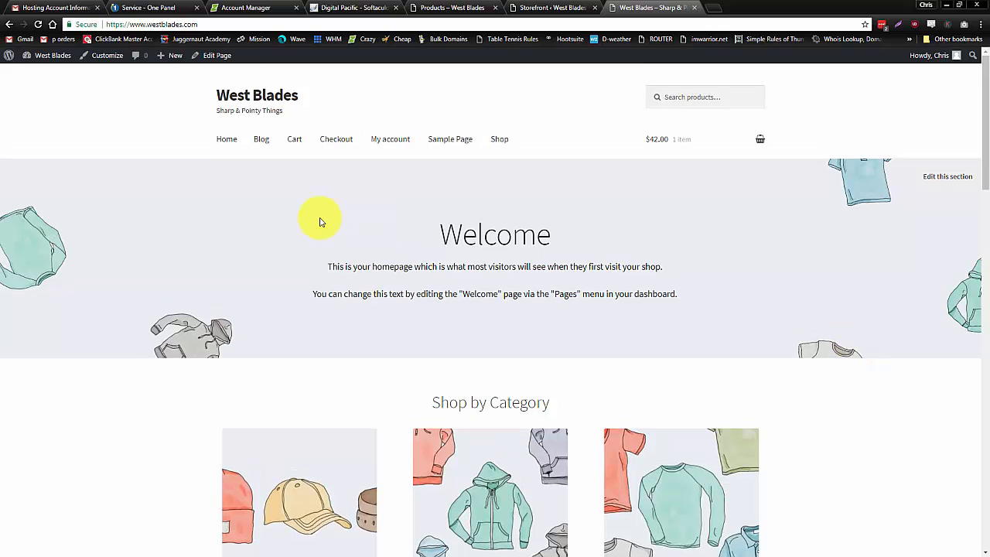